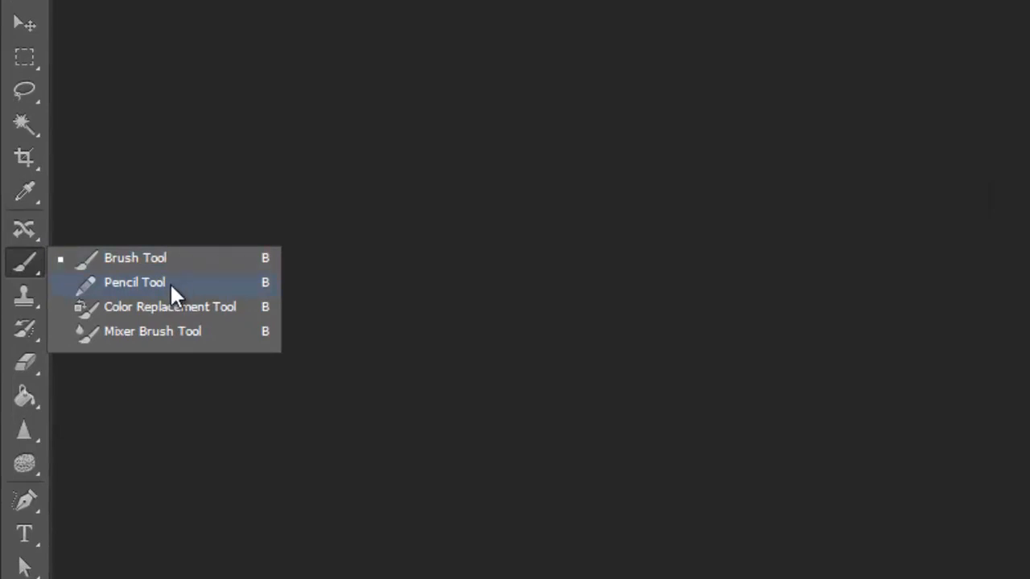
Select the Pencil tool and create a new document 256 pixels wide and 256 pixels high.
click(172, 282)
click(111, 289)
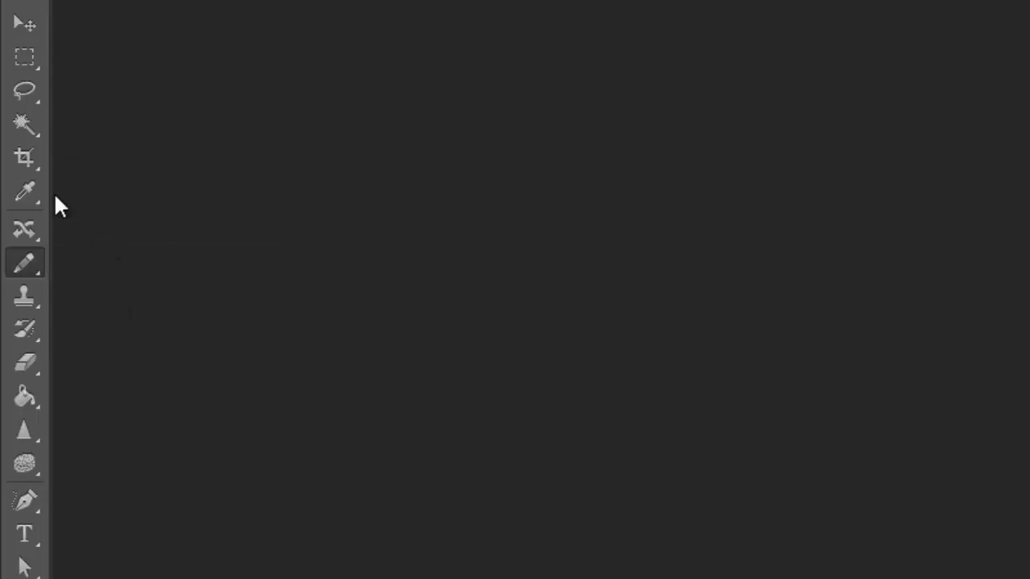
click(58, 13)
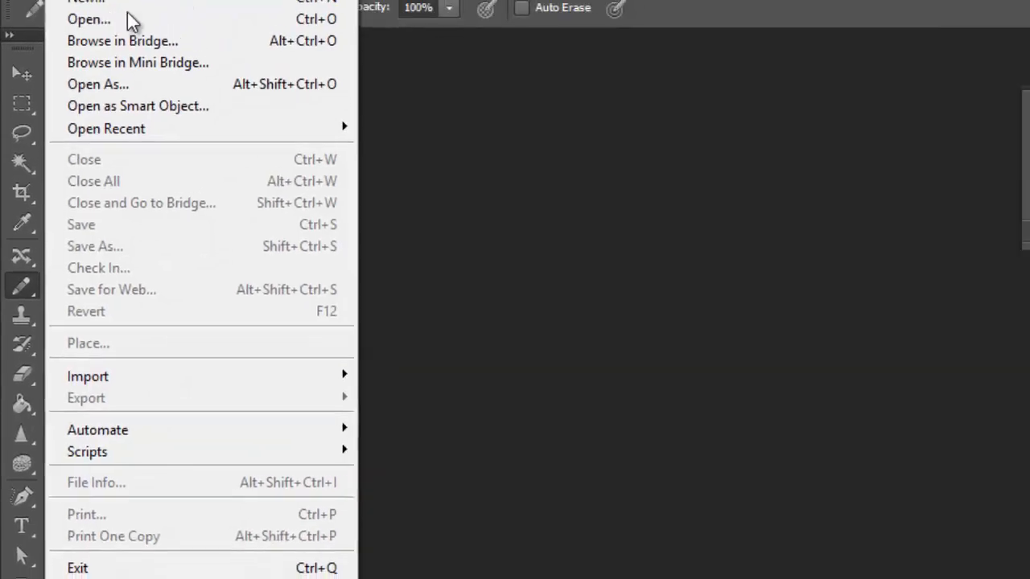
mouse_move(184, 165)
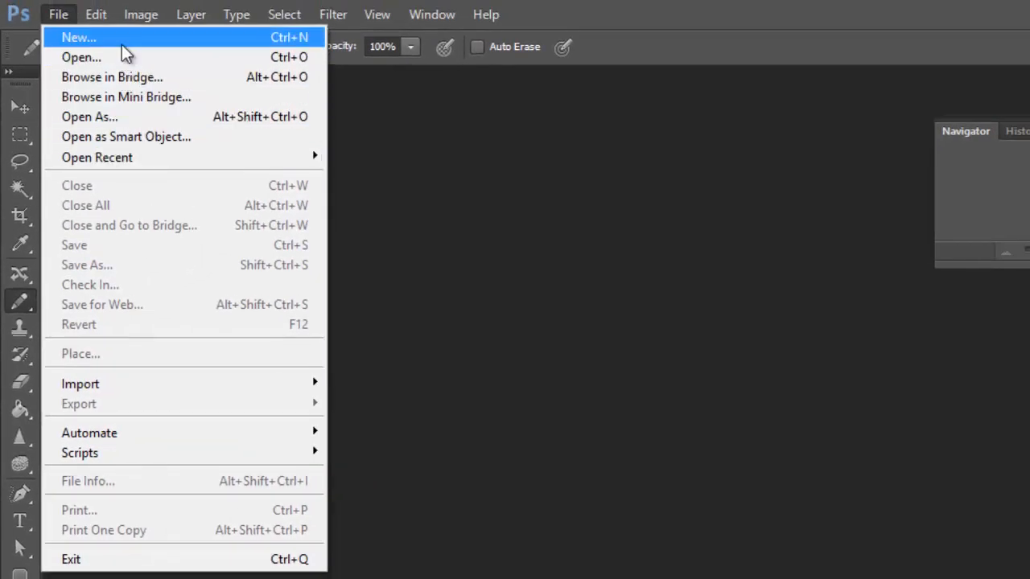
click(121, 40)
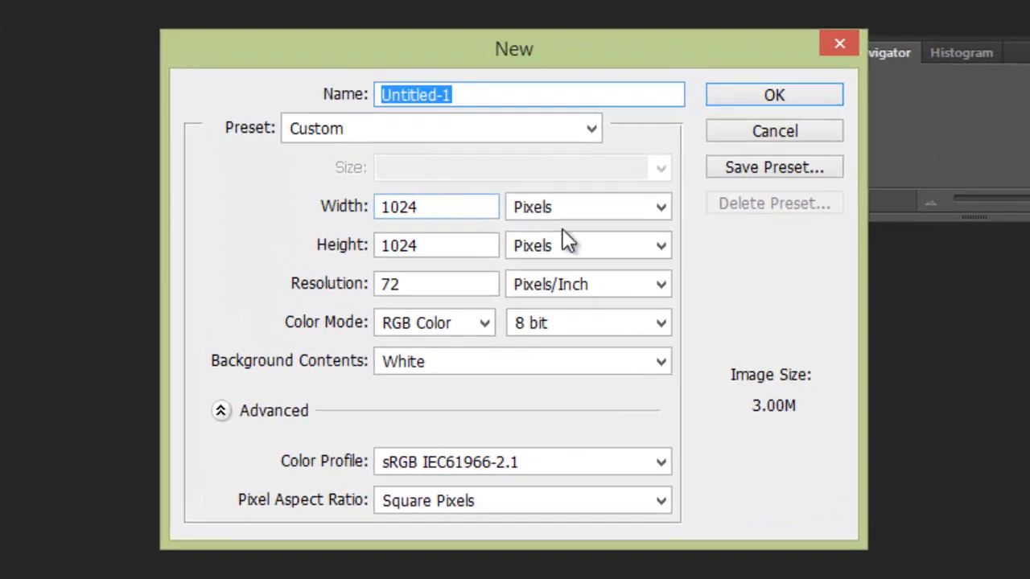
double_click(441, 244)
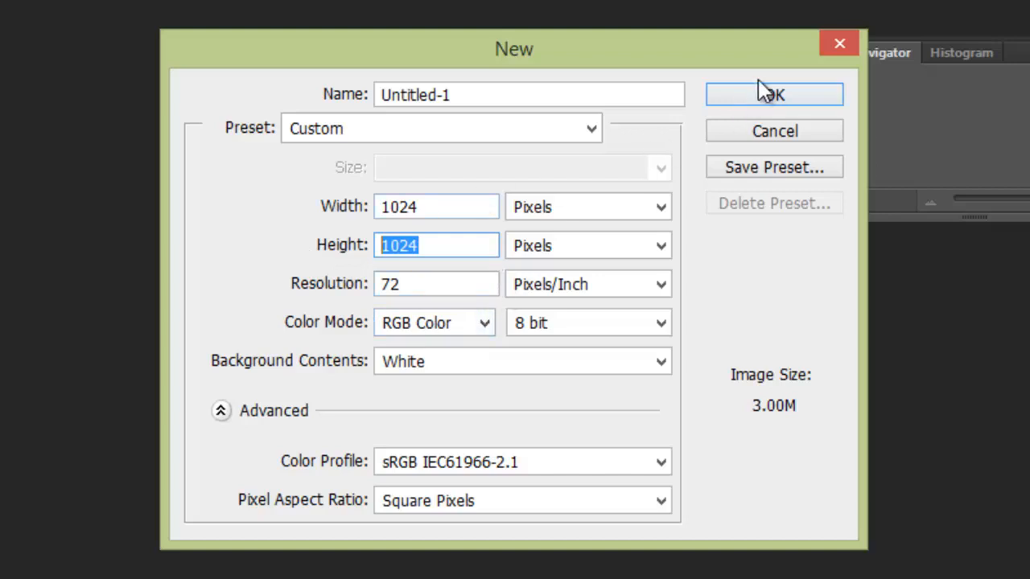
double_click(416, 206)
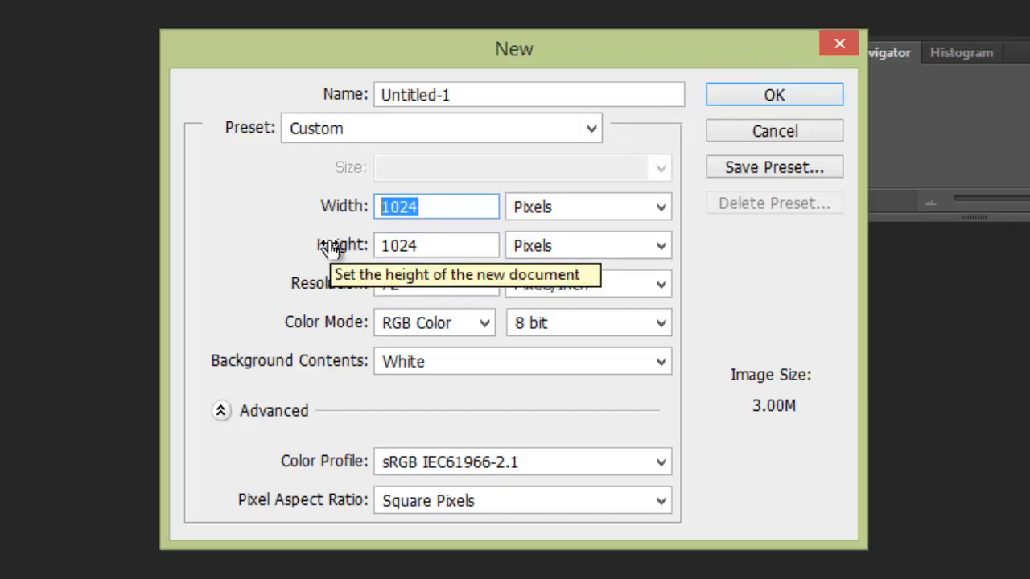
text(256)
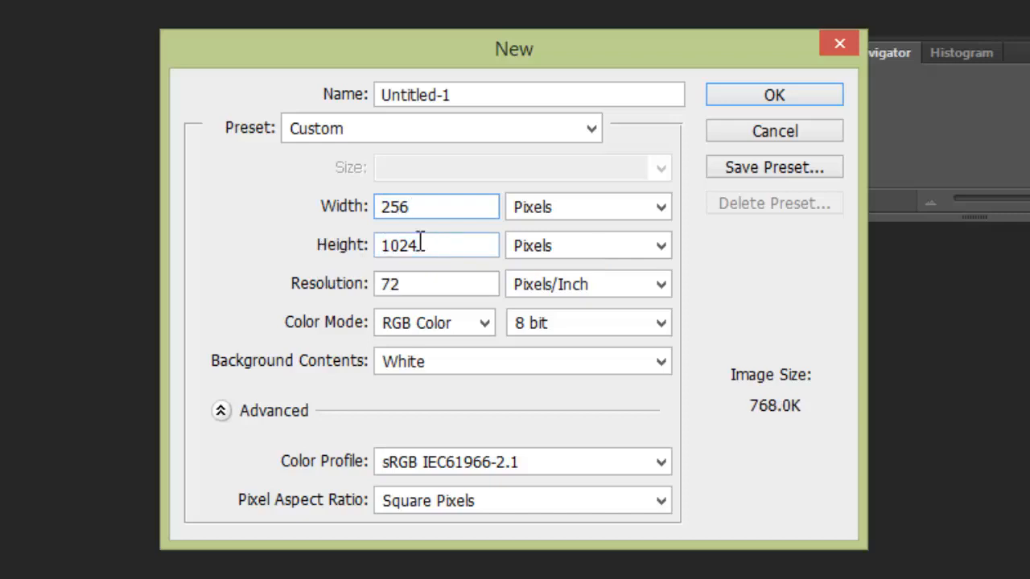
key(Tab)
text(256)
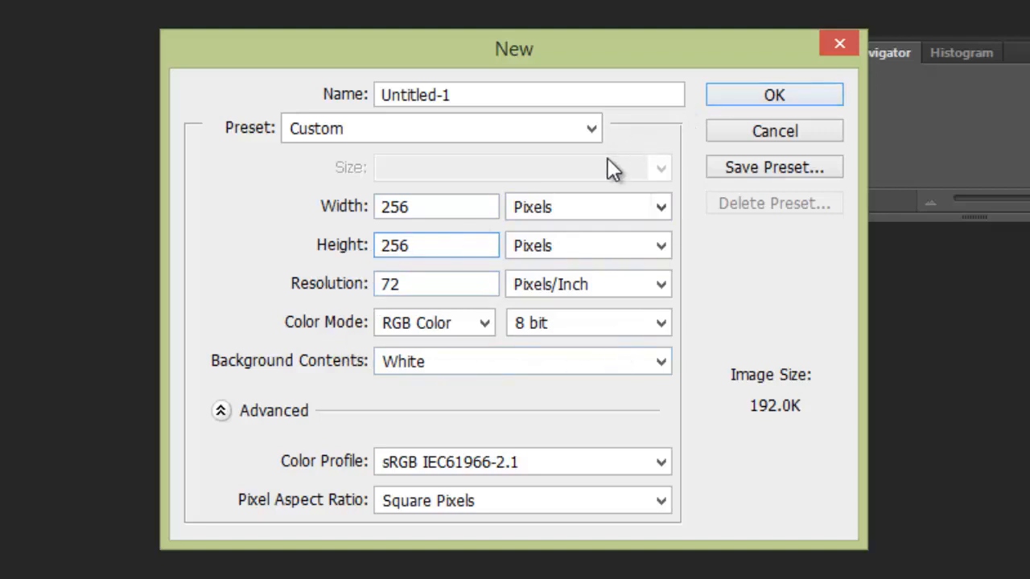
click(785, 93)
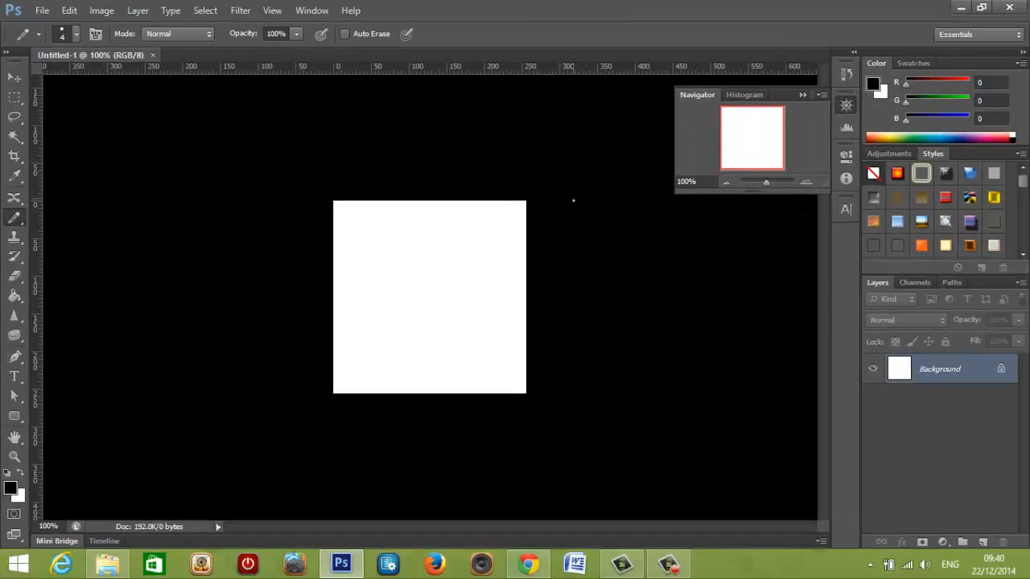
Convert the locked Background into a regular layer and add a new empty layer above it.
scroll(438, 283, up, 5)
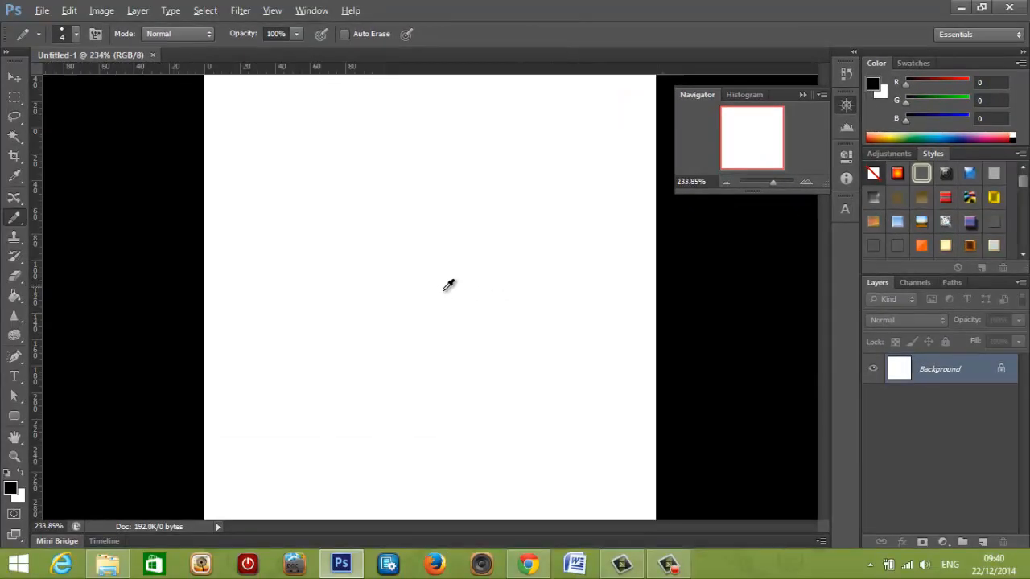
scroll(465, 262, down, 3)
scroll(464, 262, up, 1)
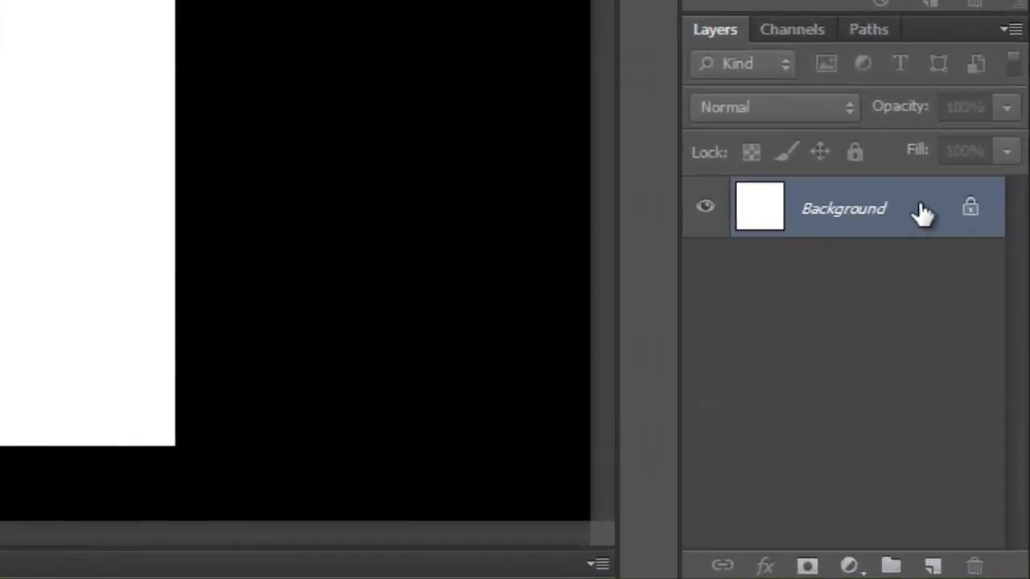
double_click(880, 226)
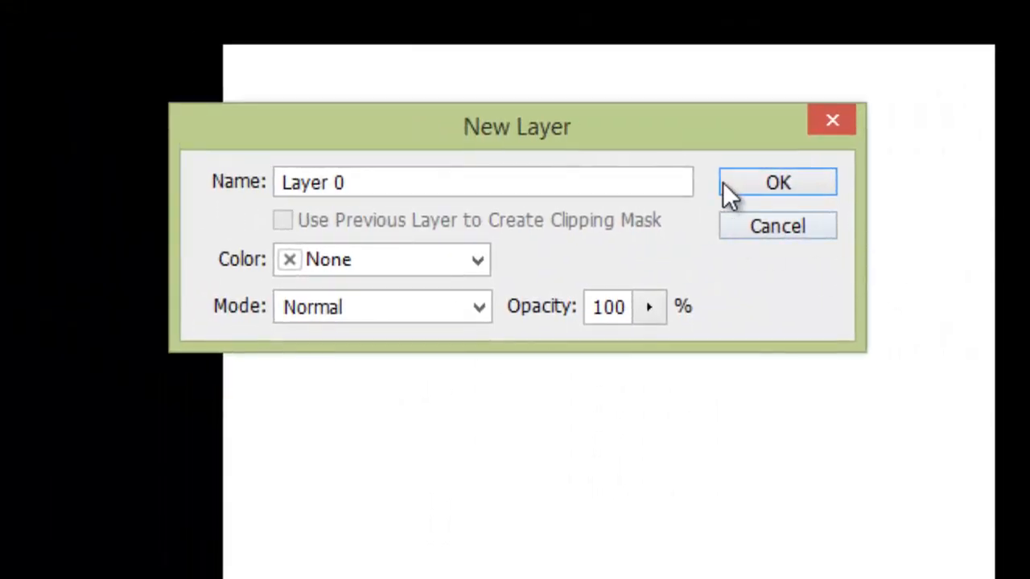
click(756, 179)
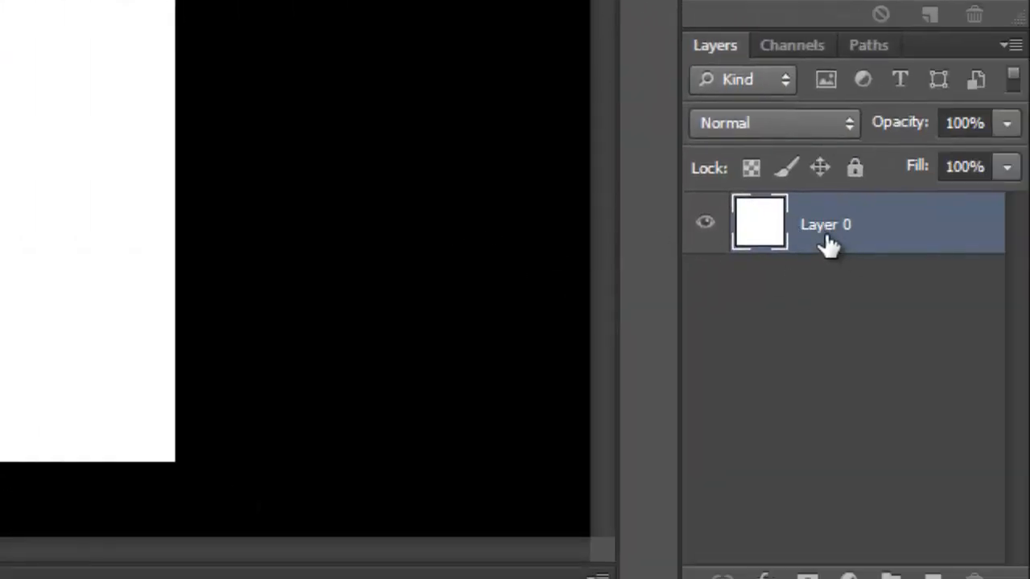
click(932, 576)
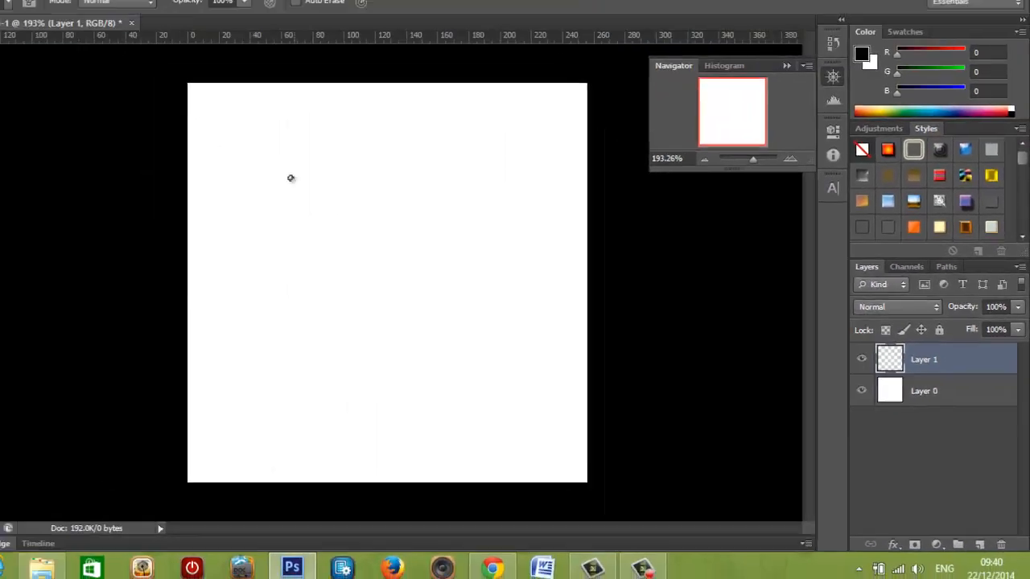
Draw a winding black freehand line on the new layer with the 4 px pencil.
mouse_move(340, 195)
mouse_down()
mouse_move(419, 216)
mouse_move(381, 270)
mouse_up()
drag(475, 276, 392, 346)
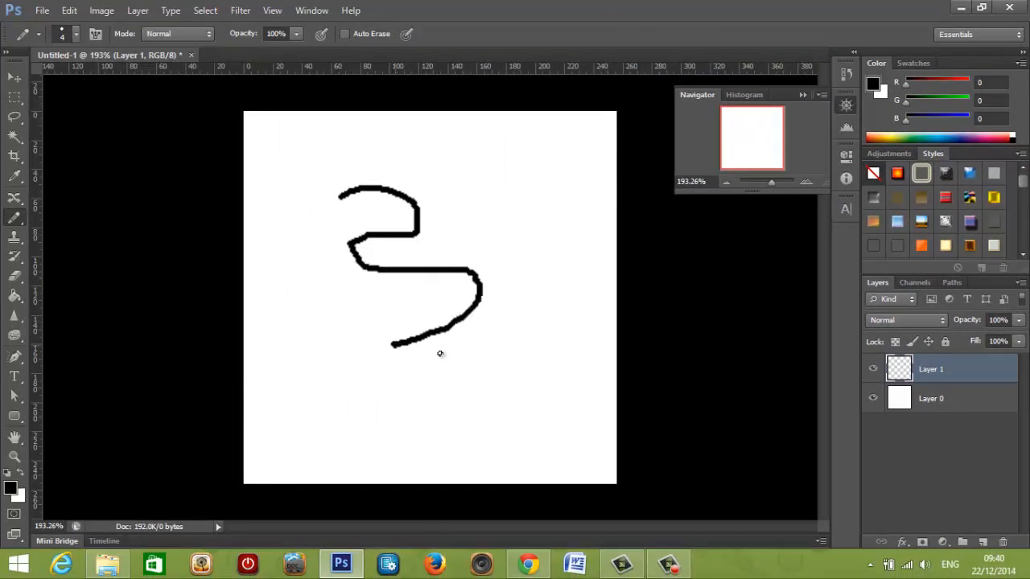
Toggle the visibility of the upper layer repeatedly to compare the canvas with and without the drawn line.
click(871, 369)
click(872, 369)
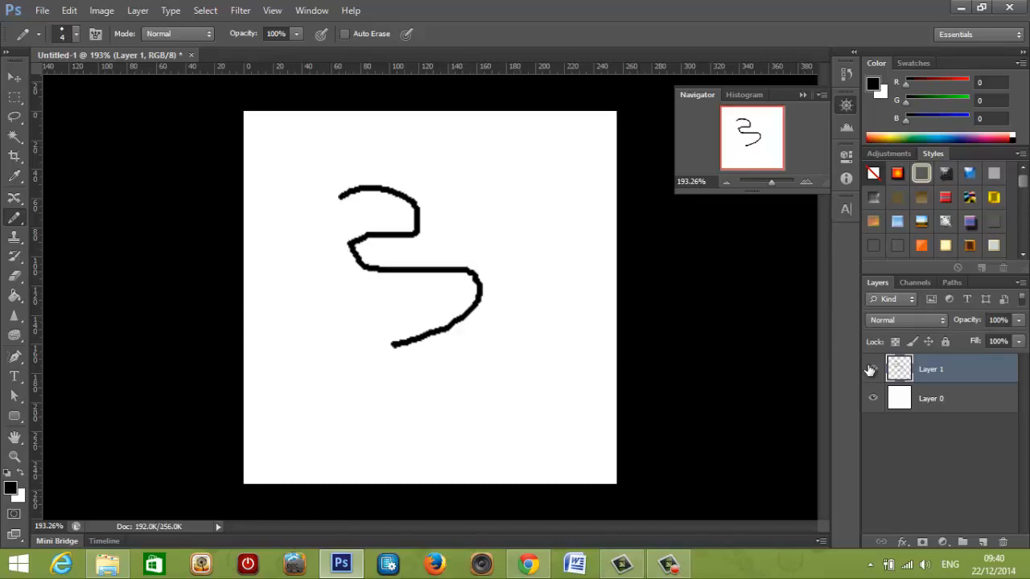
click(872, 370)
click(872, 369)
click(872, 369)
right_click(871, 371)
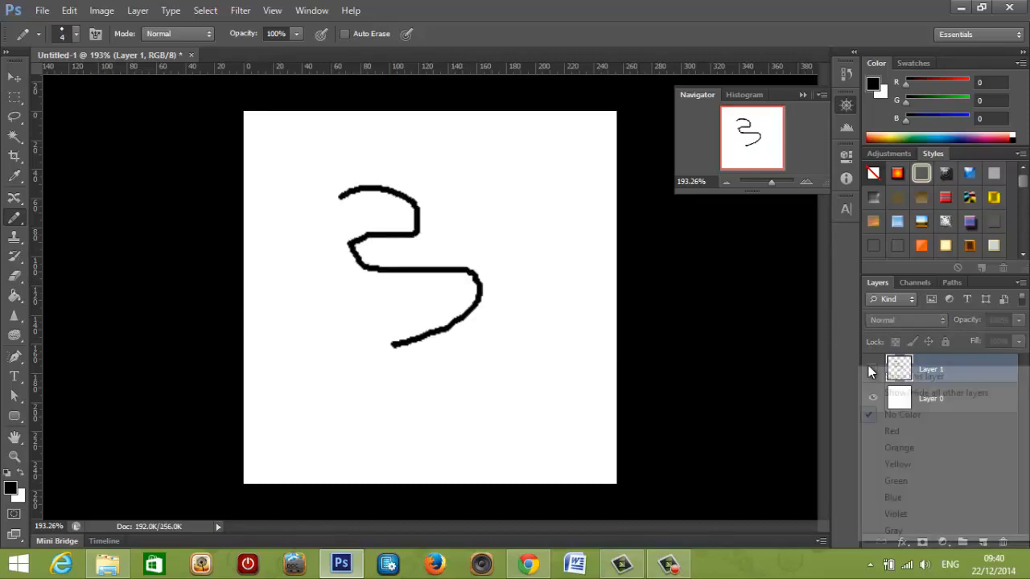
click(871, 370)
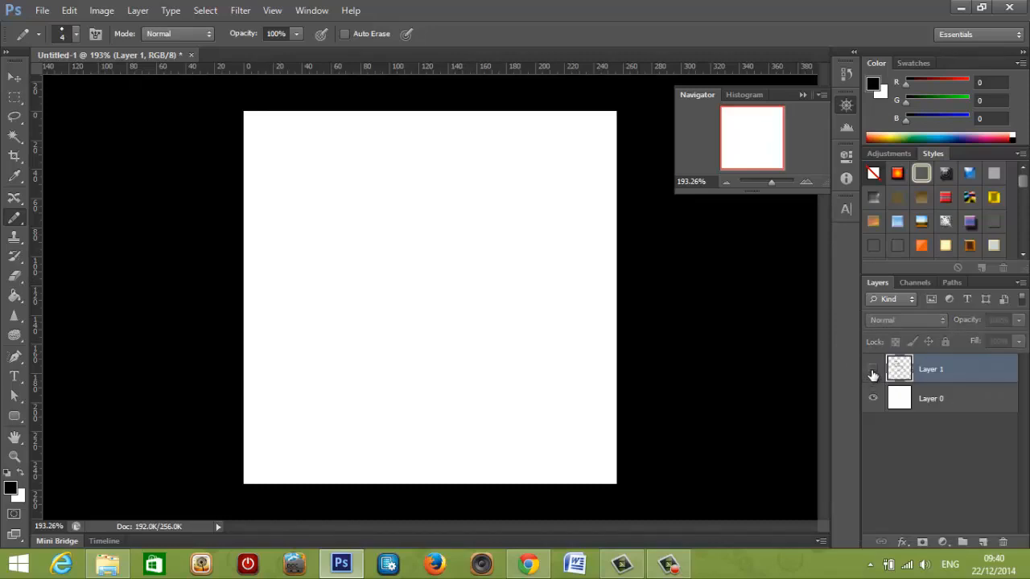
click(872, 371)
click(872, 370)
click(872, 370)
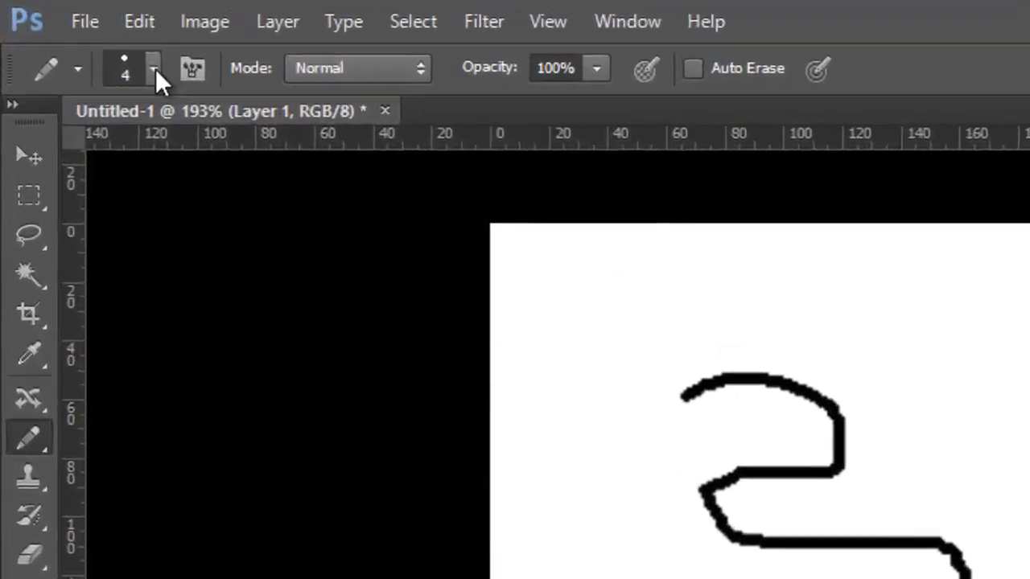
click(153, 71)
click(154, 71)
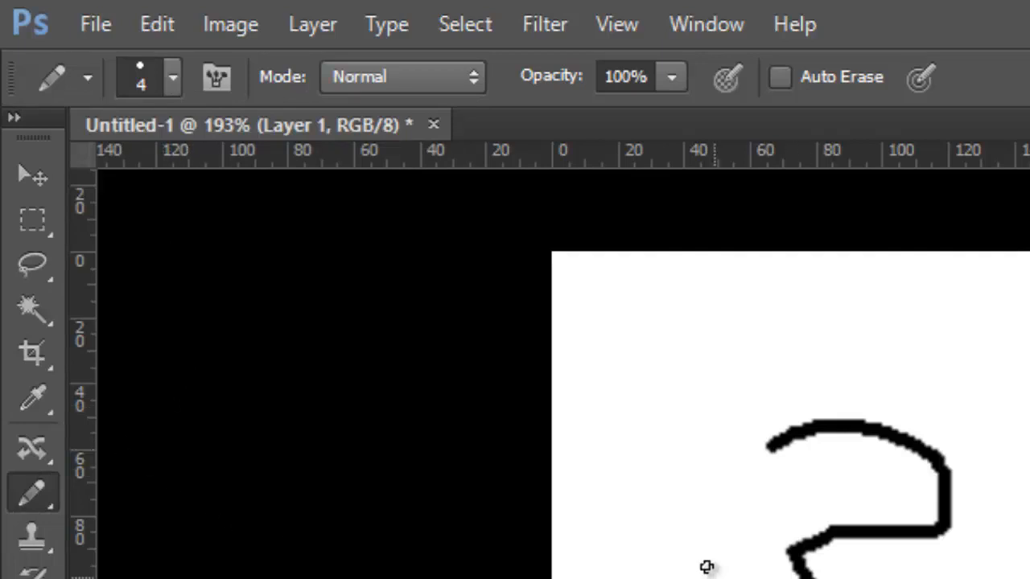
Erase the drawn line with the Eraser tool, first at 31% opacity and finally at 100% opacity.
key(e)
mouse_move(738, 443)
mouse_down()
mouse_move(896, 433)
mouse_move(989, 442)
mouse_up()
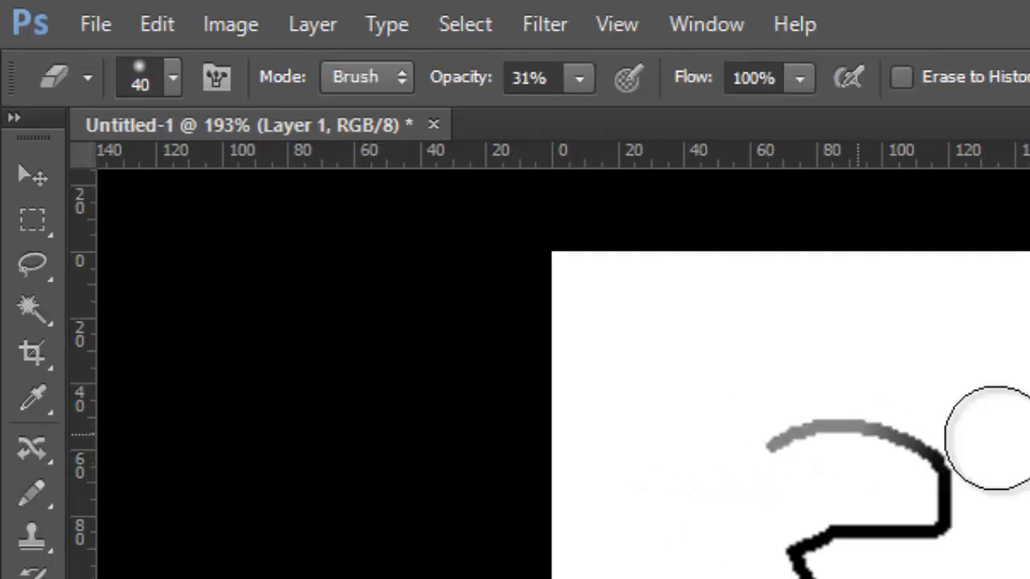
mouse_move(580, 77)
mouse_down()
mouse_move(573, 88)
mouse_move(638, 139)
mouse_move(713, 132)
mouse_up()
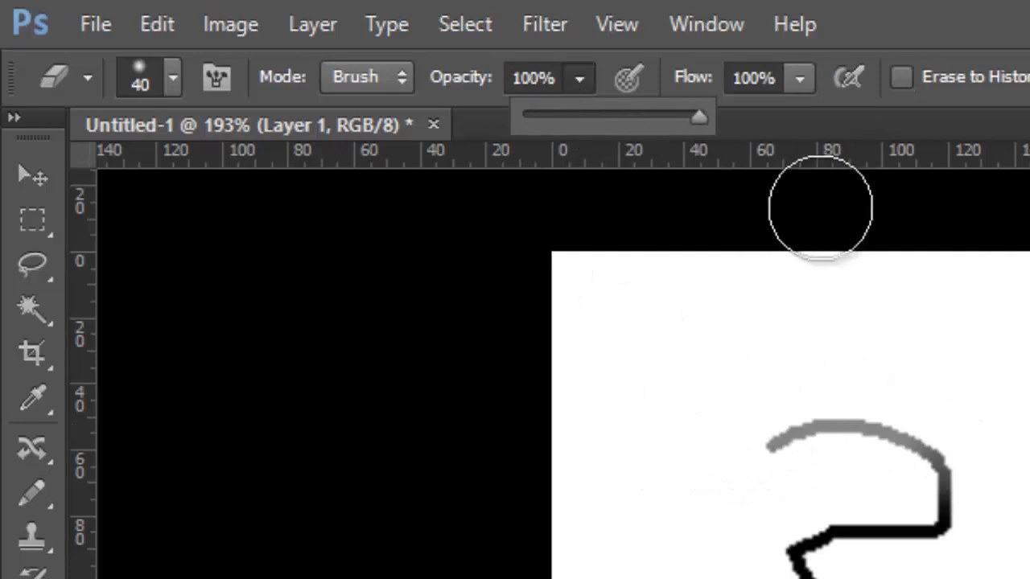
mouse_move(945, 497)
mouse_down()
mouse_move(950, 540)
mouse_move(900, 552)
mouse_move(716, 549)
mouse_move(775, 501)
mouse_move(699, 402)
mouse_move(674, 478)
mouse_up()
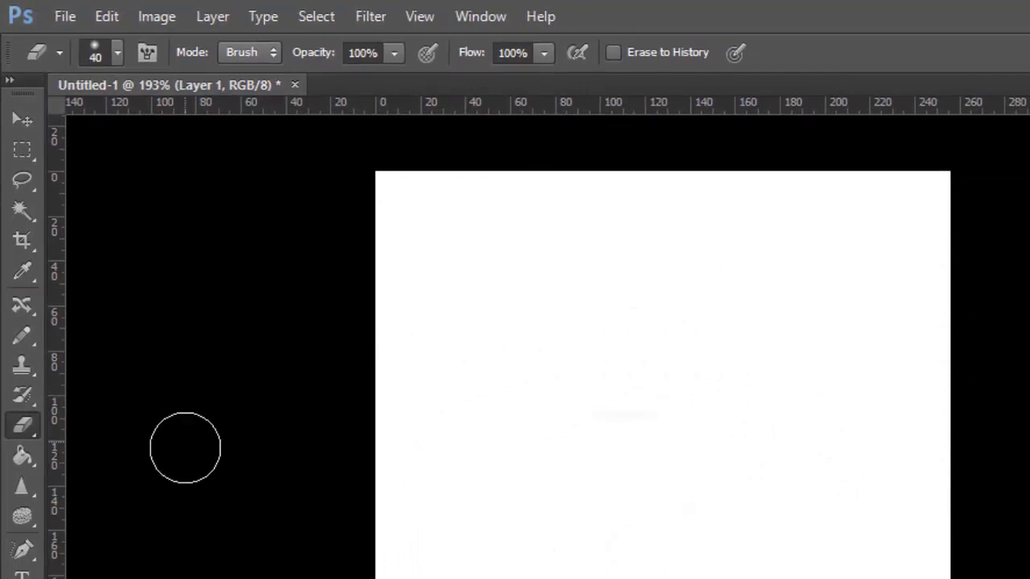
Draw a winding black line across the canvas with the 4 px Pencil tool, extending its lower end toward the left side.
scroll(499, 373, up, 2)
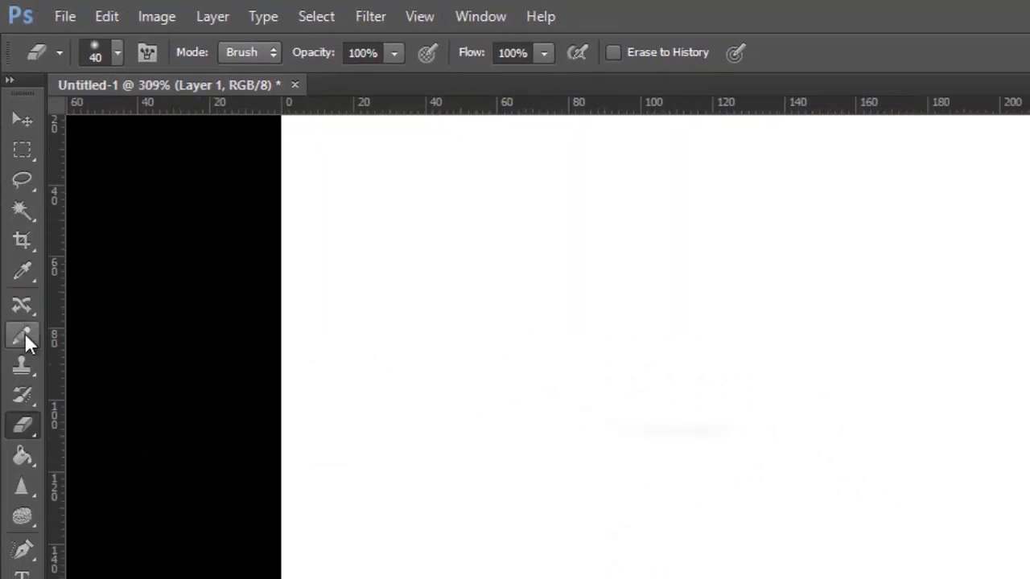
click(24, 336)
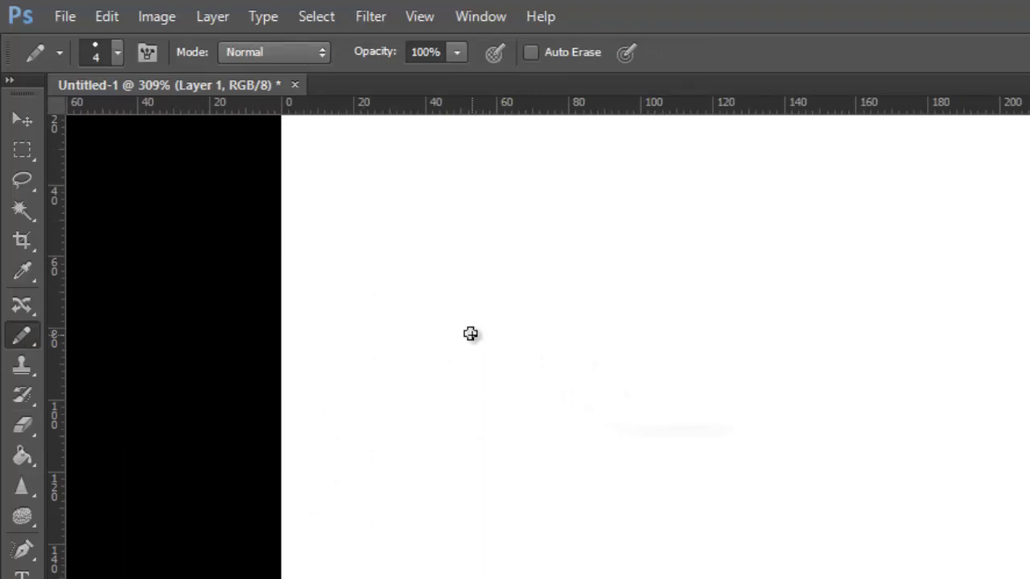
mouse_move(498, 303)
mouse_down()
mouse_move(630, 265)
mouse_move(645, 295)
mouse_move(632, 411)
mouse_move(855, 421)
mouse_move(750, 498)
mouse_up()
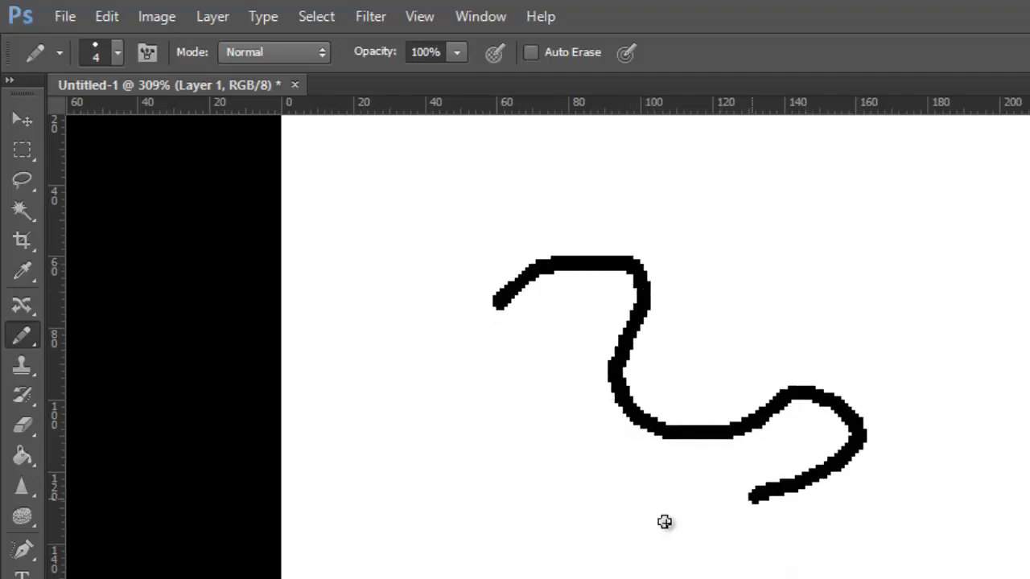
drag(665, 522, 414, 537)
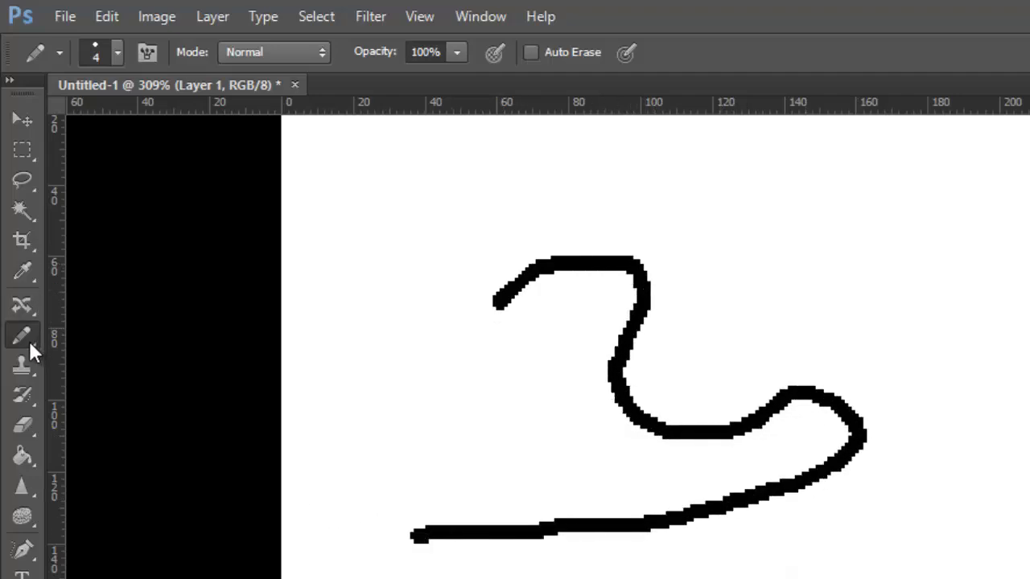
Switch to the Brush tool, try dabs on the canvas with the 800 px tip, and undo them.
drag(28, 339, 106, 332)
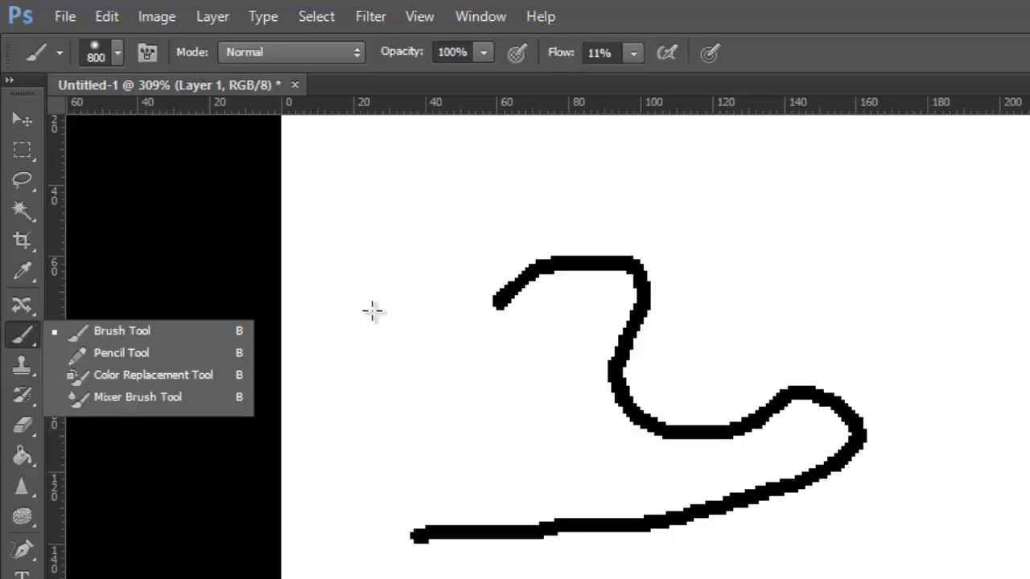
click(373, 293)
click(428, 248)
key(ctrl+z)
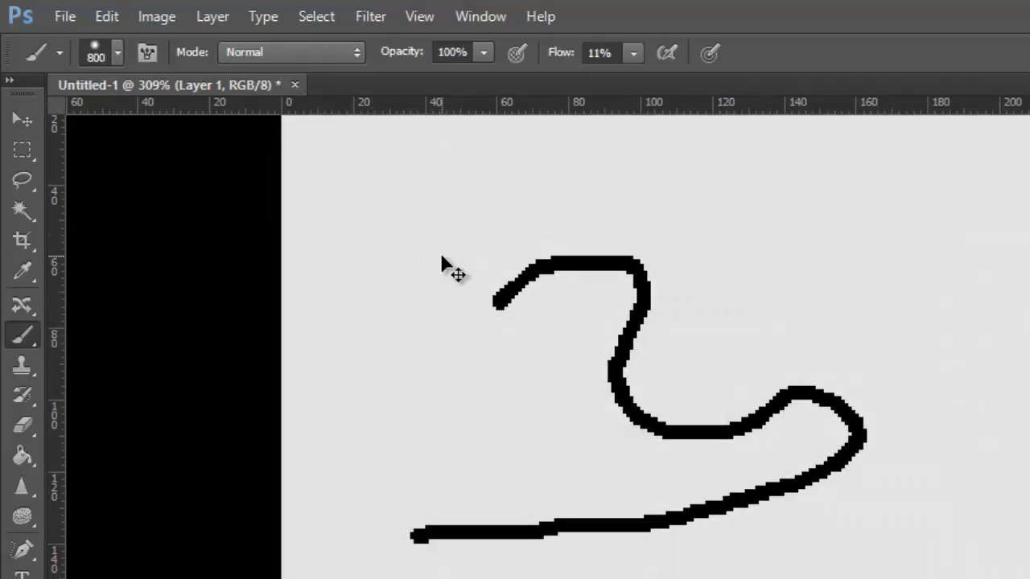
key(ctrl+z)
key(ctrl+alt+z)
key(ctrl+alt+z)
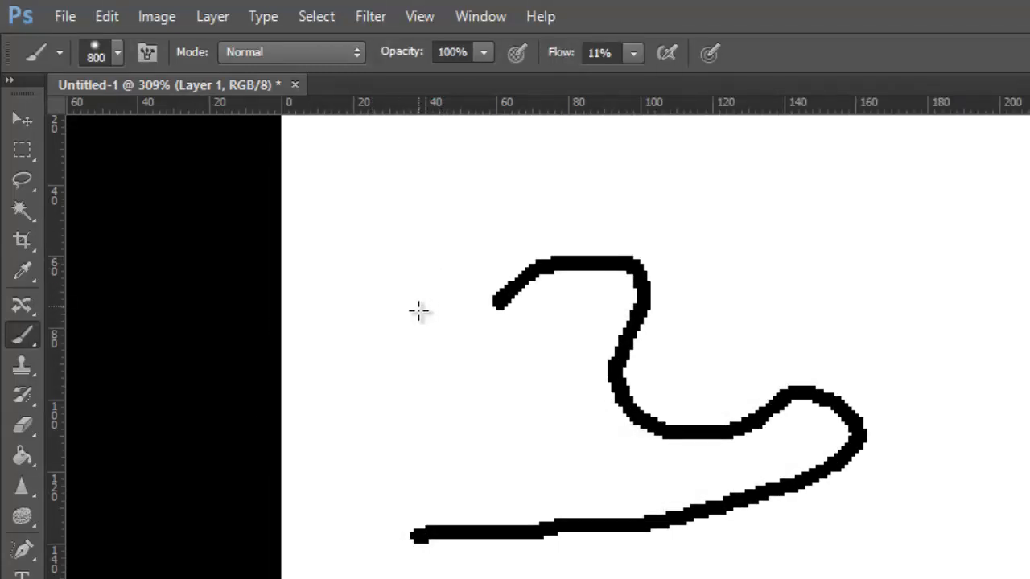
Reduce the brush size to 7 px.
key(bracketleft)
key(bracketleft)
key(bracketleft)
key(bracketleft)
key(bracketleft)
key(bracketleft)
key(bracketleft)
key(bracketleft)
key(bracketleft)
key(bracketleft)
key(bracketleft)
key(bracketleft)
key(bracketleft)
key(bracketleft)
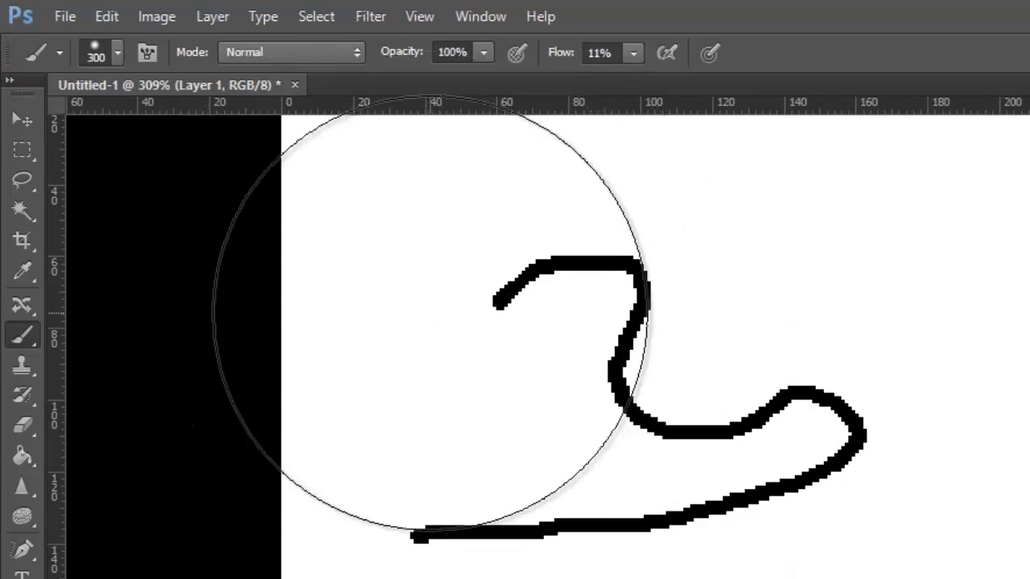
key(bracketleft)
key(bracketleft)
key(bracketleft)
key(bracketleft)
key(bracketleft)
key(bracketleft)
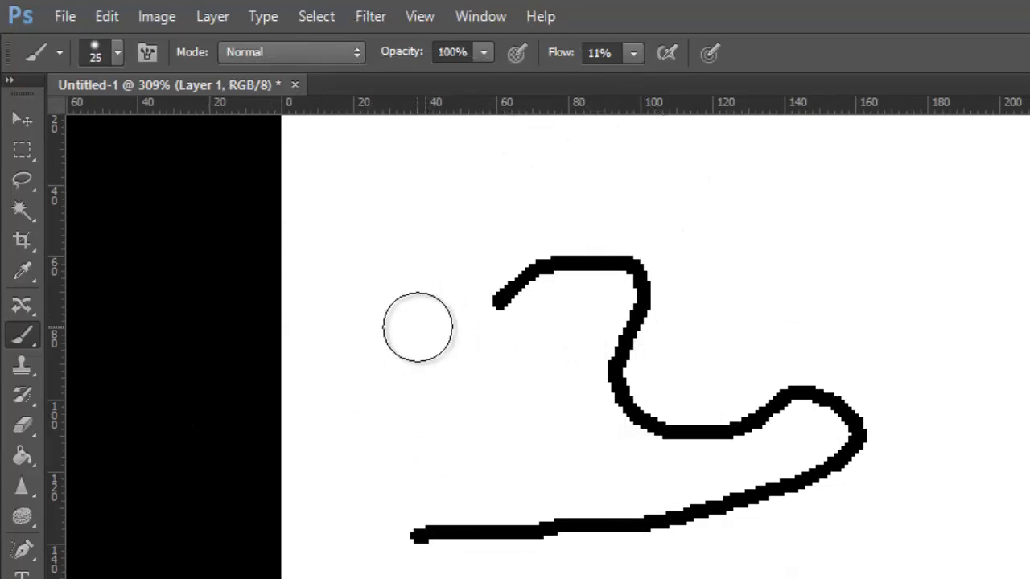
key(bracketleft)
key(bracketleft)
key(bracketleft)
key(bracketleft)
key(bracketleft)
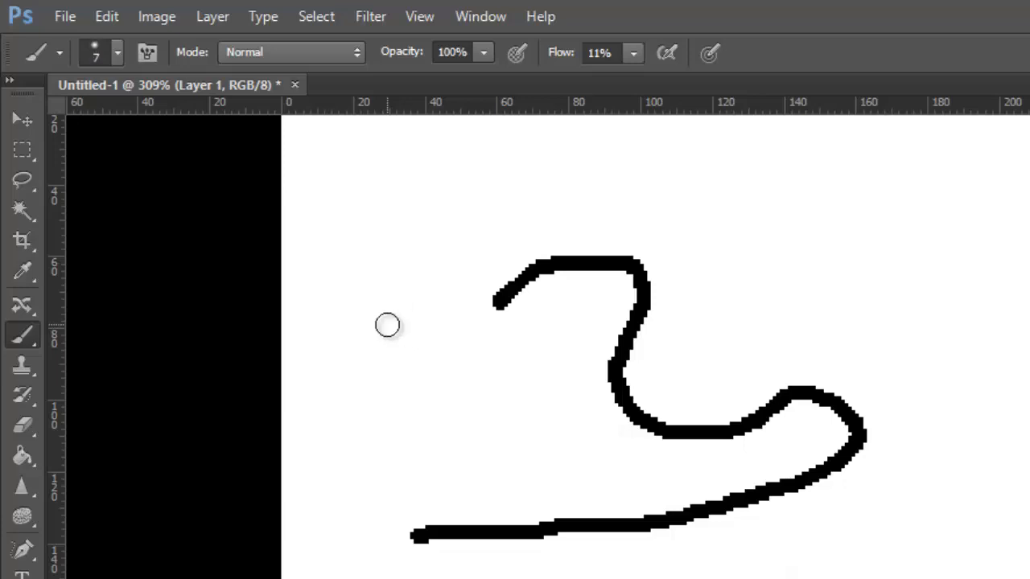
Paint a soft winding line left of and below the pencil line at 11% flow, building up a dark cross with overlapping strokes.
mouse_move(351, 280)
mouse_down()
mouse_move(423, 283)
mouse_move(338, 363)
mouse_move(506, 399)
mouse_move(423, 458)
mouse_move(315, 499)
mouse_move(296, 576)
mouse_move(708, 578)
mouse_move(326, 578)
mouse_move(462, 578)
mouse_up()
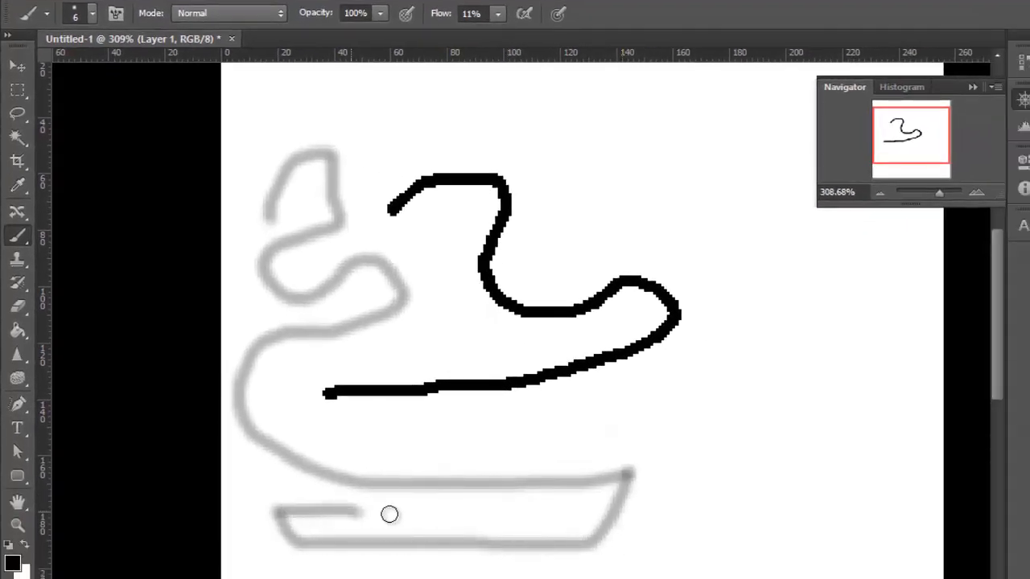
mouse_move(390, 515)
mouse_down()
mouse_move(512, 524)
mouse_move(304, 501)
mouse_move(269, 473)
mouse_move(275, 547)
mouse_move(272, 445)
mouse_move(271, 547)
mouse_move(278, 478)
mouse_move(269, 521)
mouse_up()
mouse_move(250, 481)
mouse_down()
mouse_move(294, 484)
mouse_move(242, 485)
mouse_move(298, 488)
mouse_move(244, 488)
mouse_up()
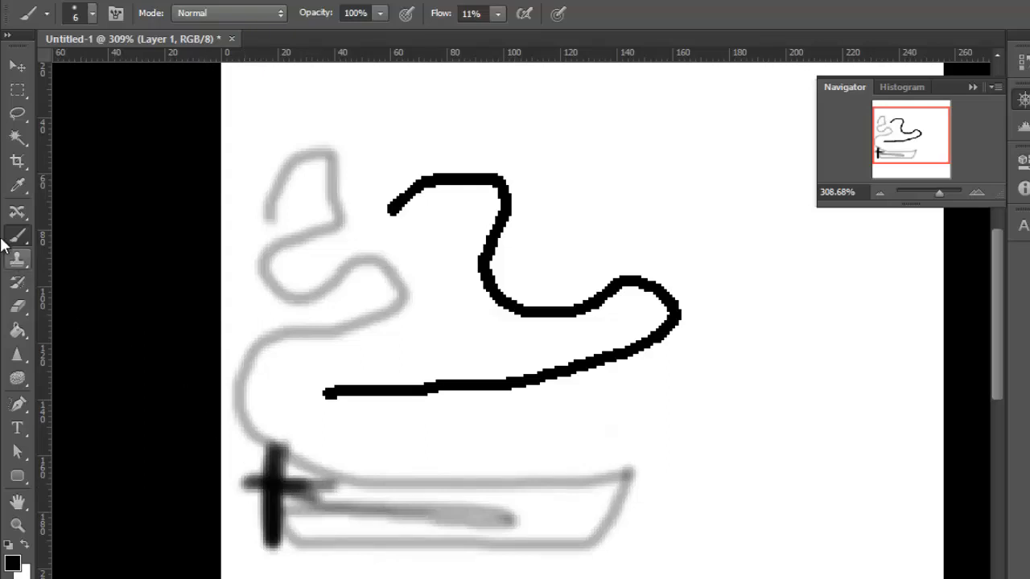
Switch back to the Pencil tool and scribble a short hard-edged black mark above the right part of the pencil line.
click(14, 235)
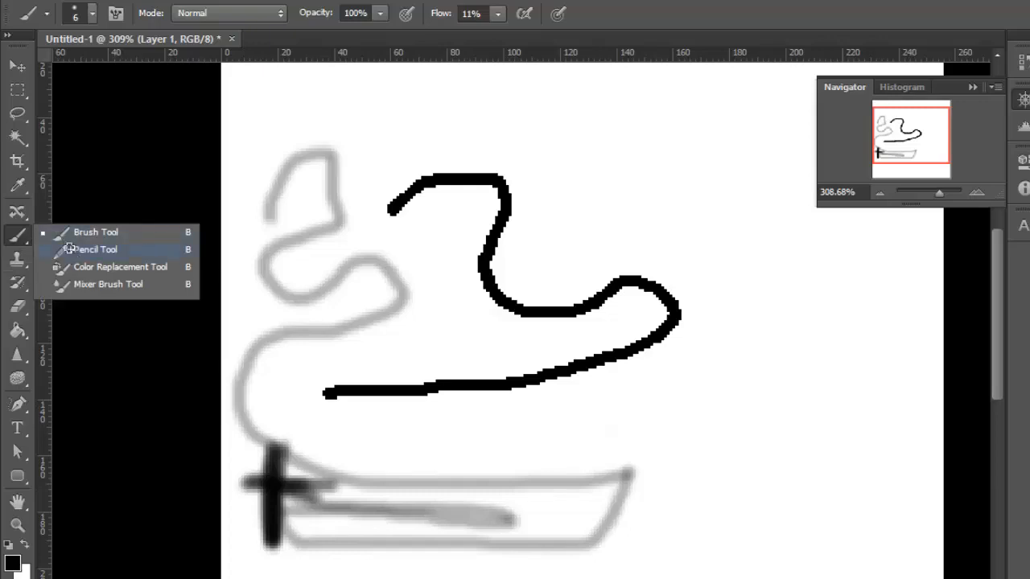
click(69, 249)
mouse_move(572, 153)
mouse_down()
mouse_move(622, 177)
mouse_move(585, 146)
mouse_move(698, 182)
mouse_move(673, 166)
mouse_up()
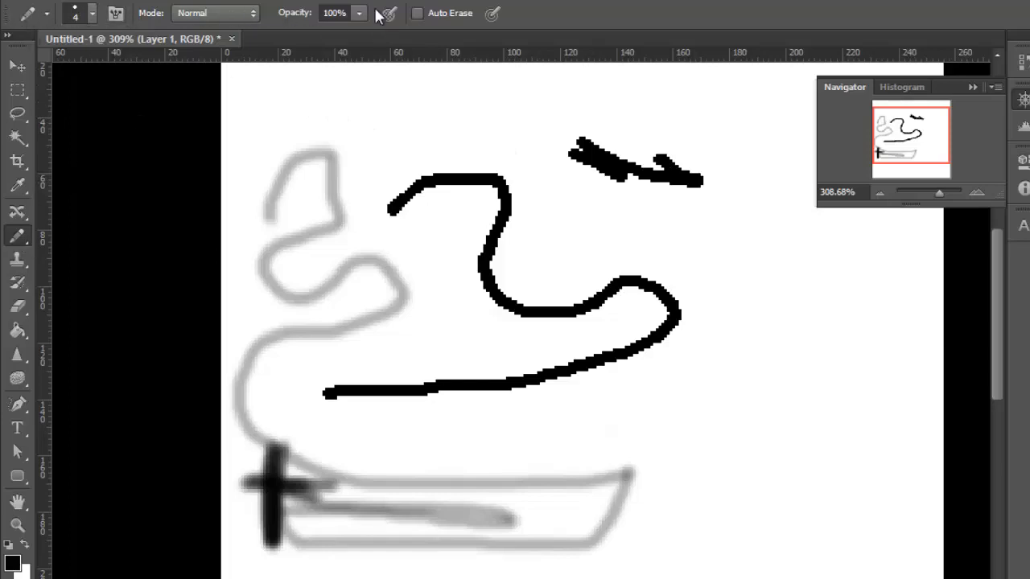
Switch to the Brush tool and review its tip presets, size and hardness, blending modes and opacity setting.
right_click(26, 239)
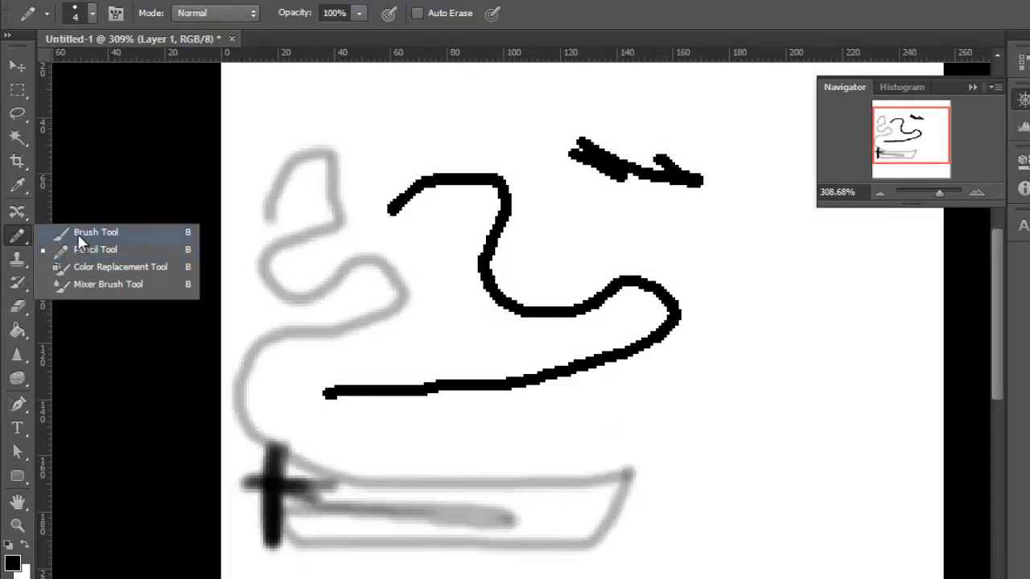
click(81, 233)
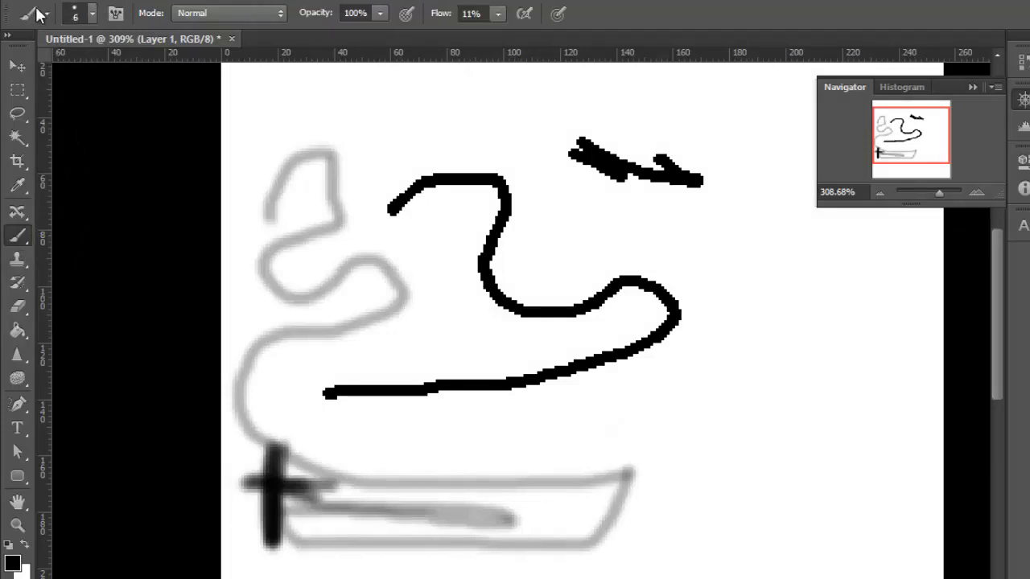
click(89, 18)
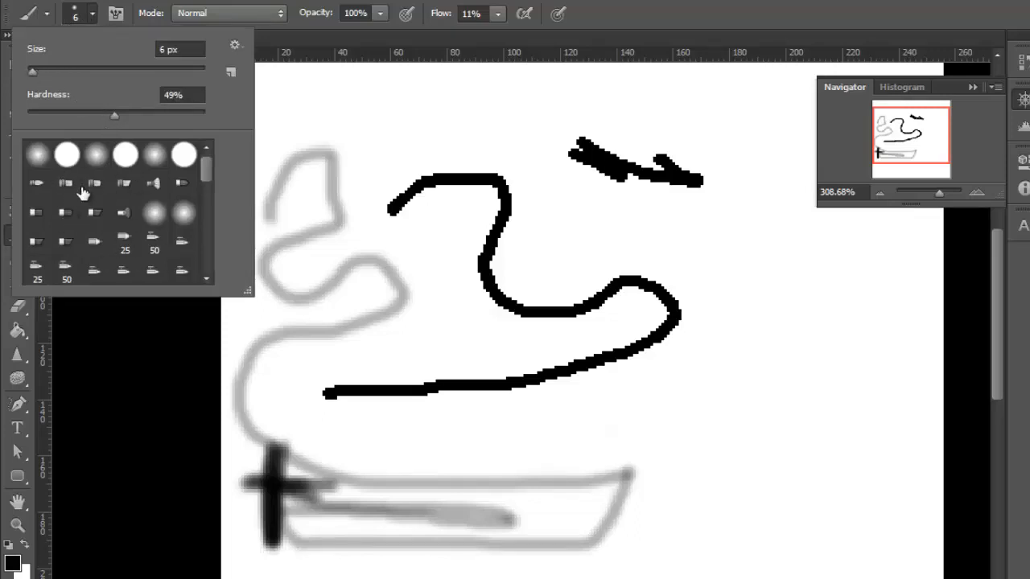
mouse_move(206, 170)
mouse_down()
mouse_move(199, 256)
mouse_move(238, 123)
mouse_up()
key(Escape)
click(251, 13)
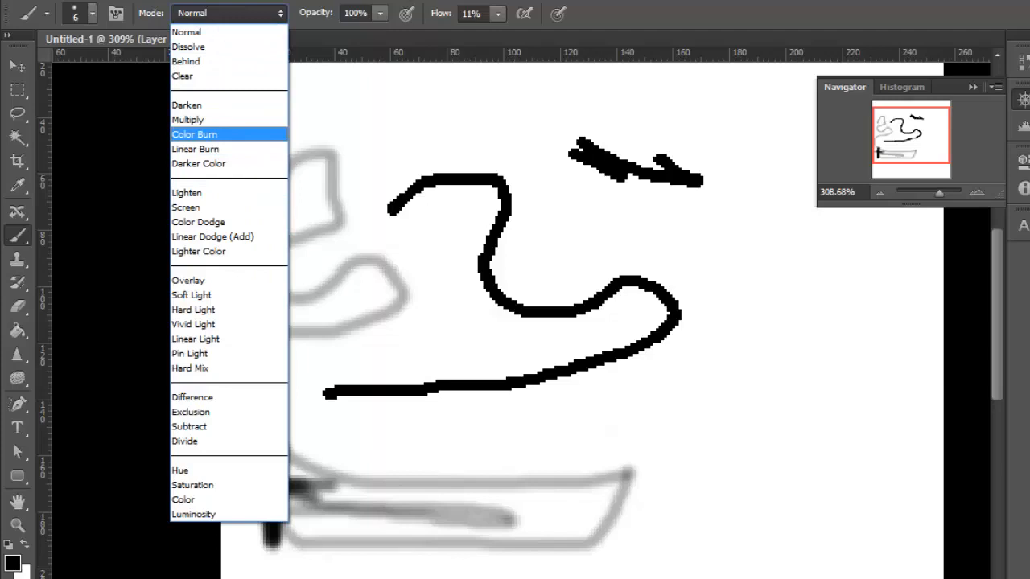
key(Escape)
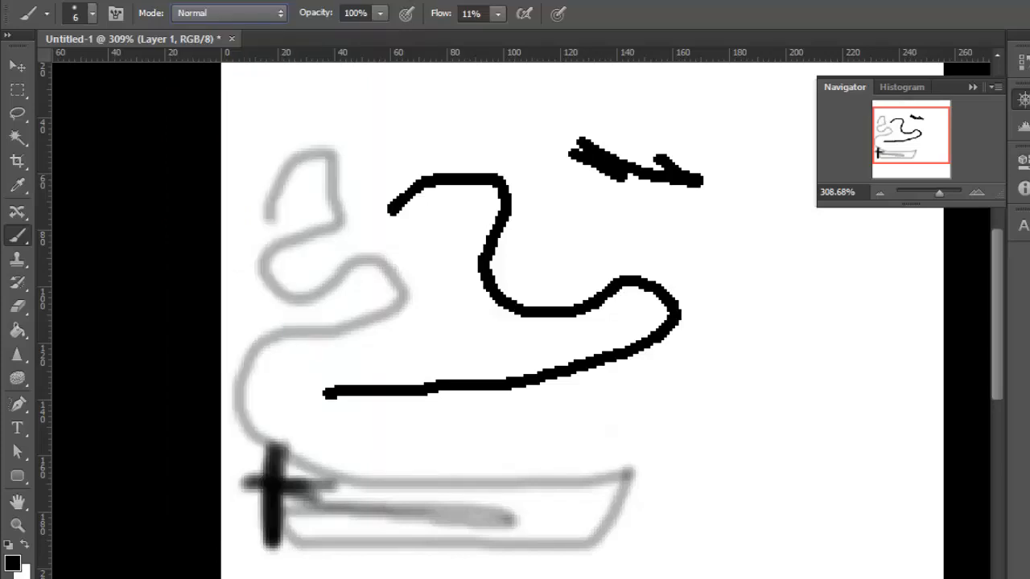
click(380, 14)
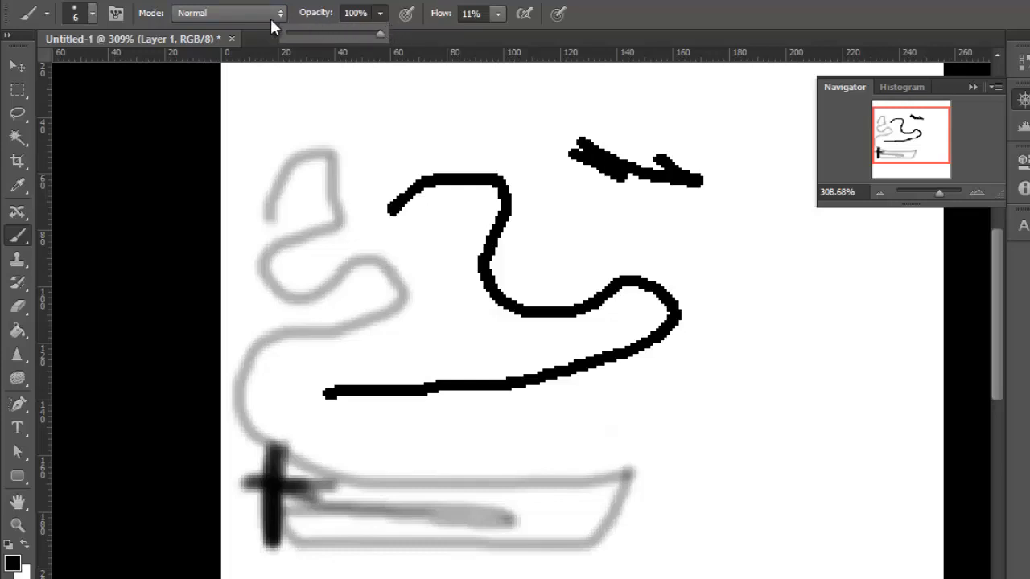
click(418, 16)
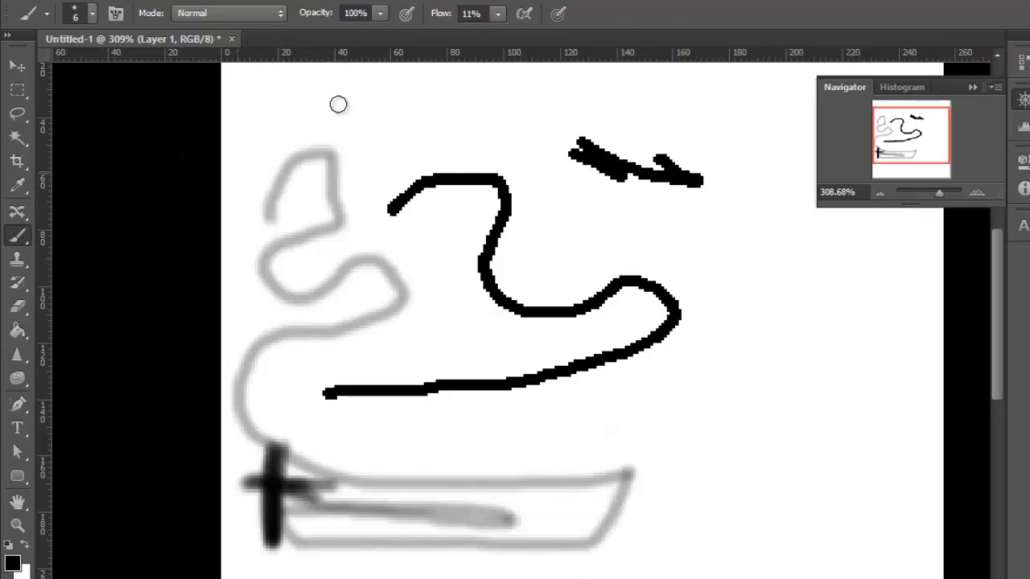
Return to the Pencil tool and draw a long winding 4 px line above and around the existing pencil curve.
right_click(19, 239)
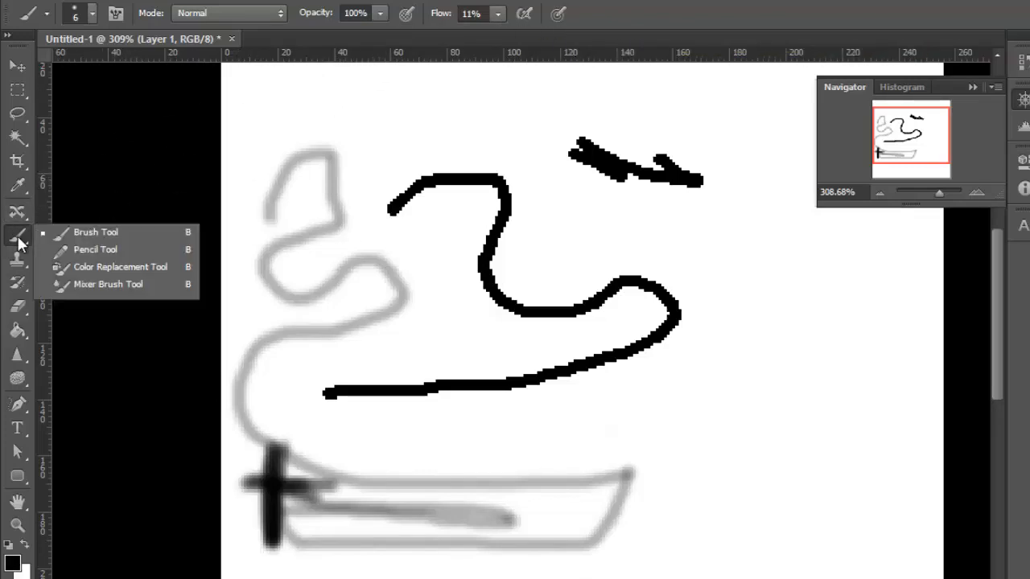
click(94, 252)
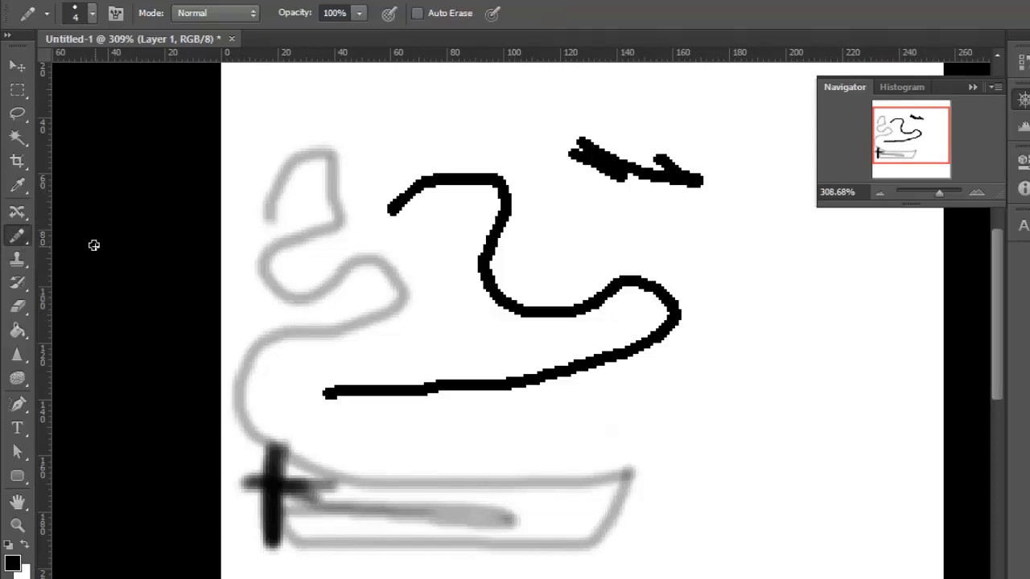
right_click(23, 241)
click(66, 233)
key(shift+b)
mouse_move(335, 100)
mouse_down()
mouse_move(540, 193)
mouse_move(681, 233)
mouse_move(719, 340)
mouse_move(573, 387)
mouse_up()
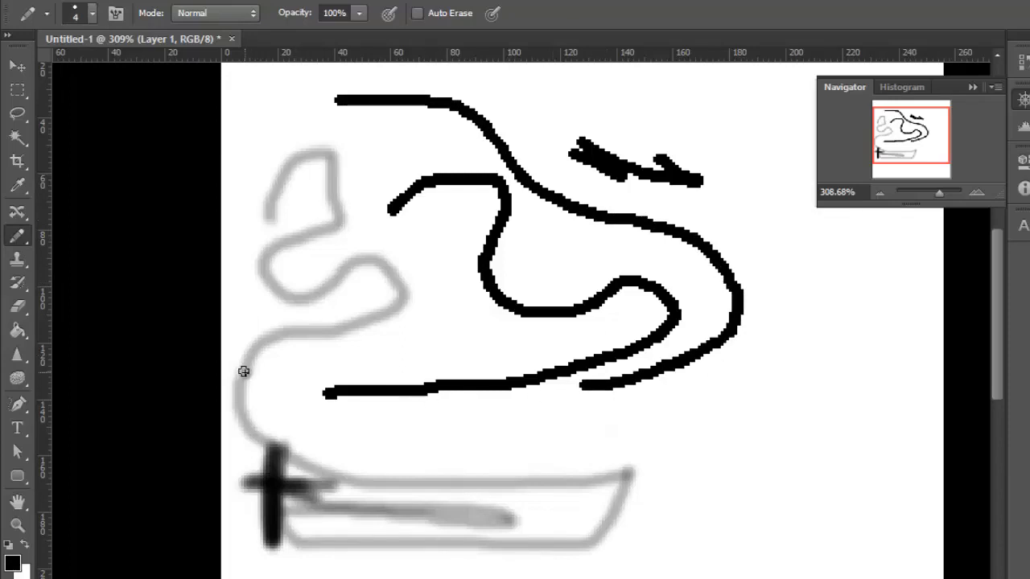
Choose the third round pencil tip, raise its hardness to 100%, and draw a short stroke inside the winding curve.
right_click(22, 240)
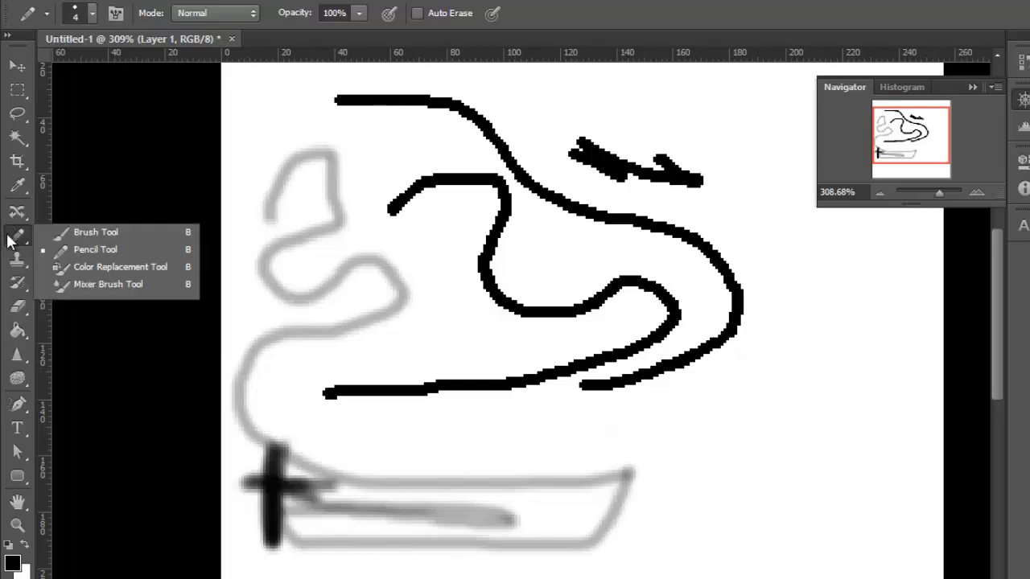
click(10, 241)
click(93, 14)
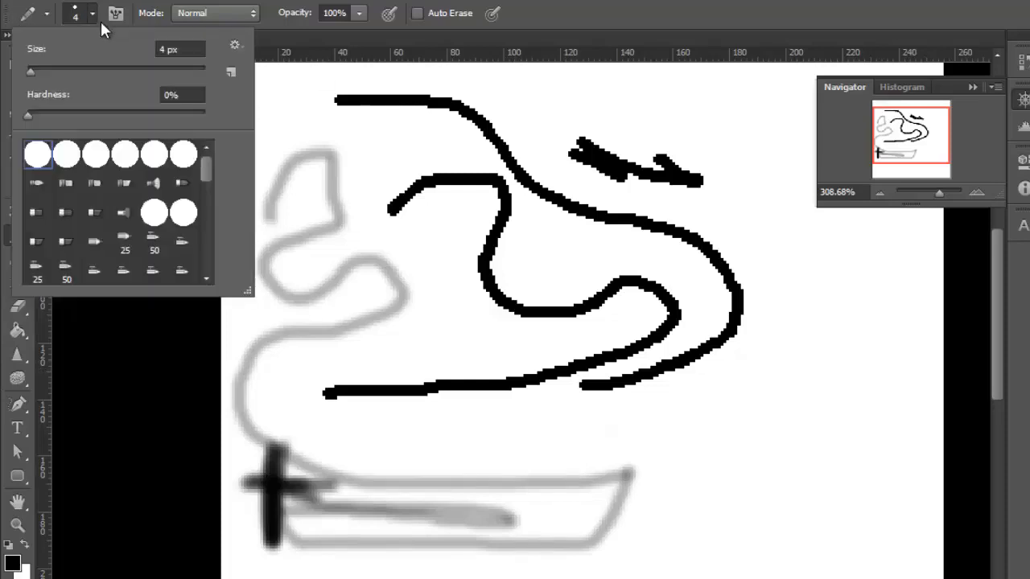
mouse_move(37, 114)
mouse_down()
mouse_move(123, 113)
mouse_move(75, 116)
mouse_up()
scroll(138, 200, down, 5)
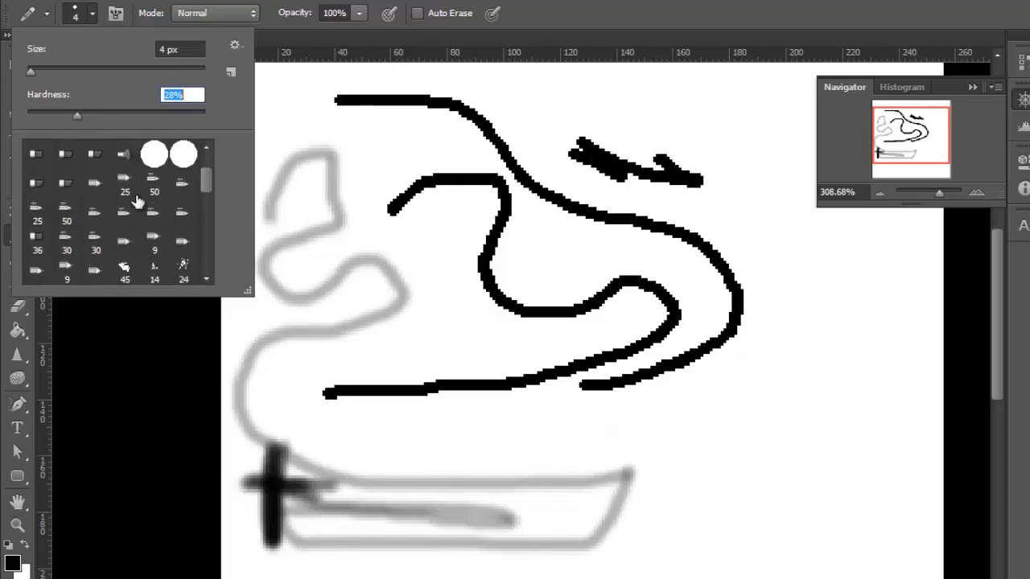
scroll(141, 187, up, 5)
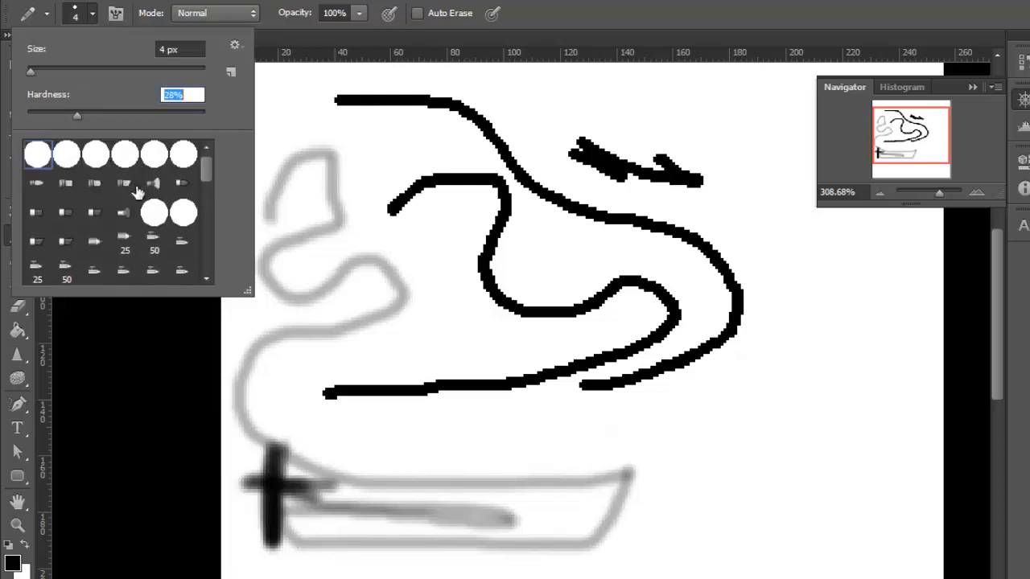
click(96, 157)
click(31, 114)
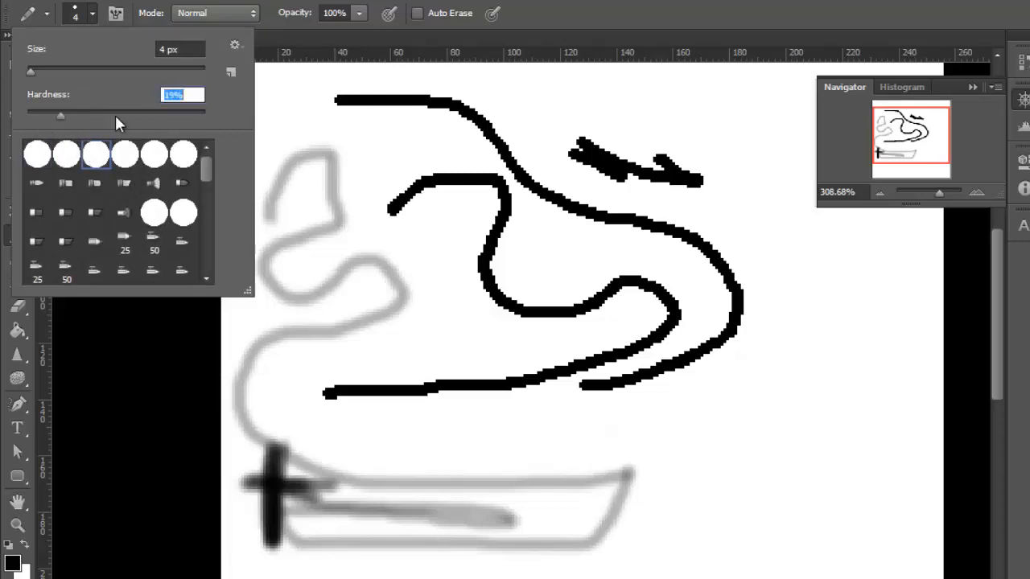
click(447, 295)
drag(429, 254, 456, 341)
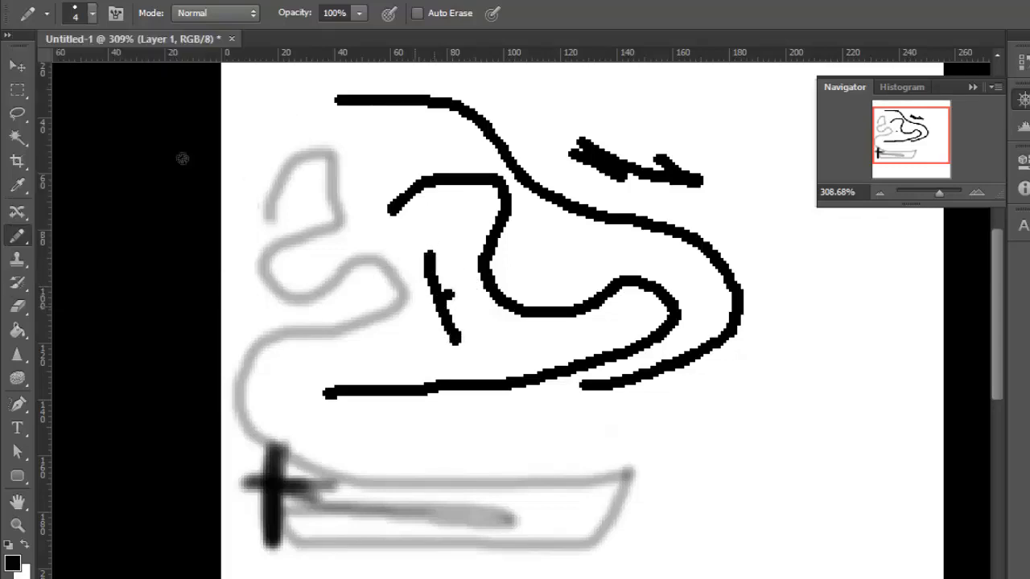
Set the pencil's hardness to 0% and draw a short curve through the winding line plus a looped stroke beside it.
click(91, 15)
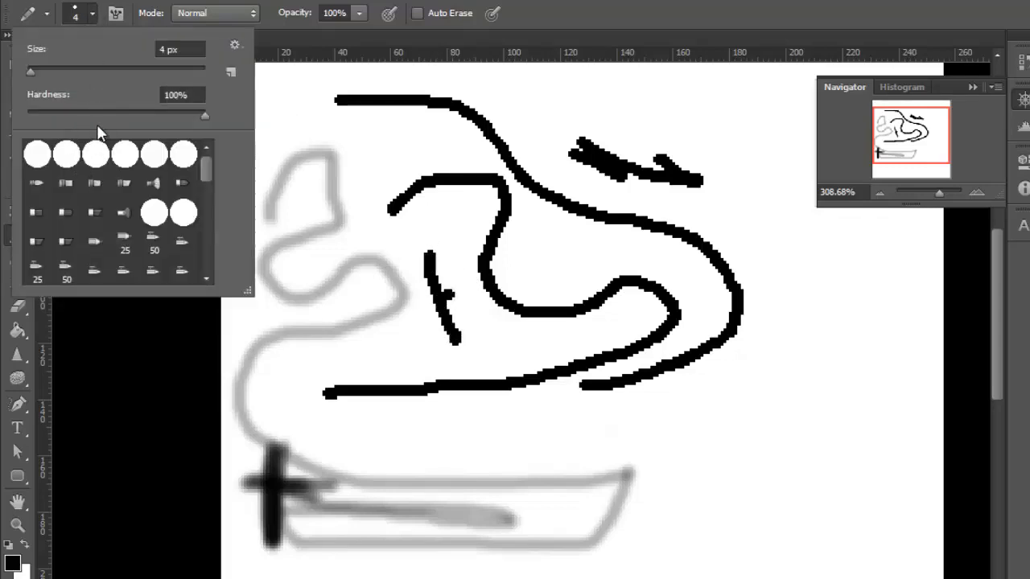
drag(111, 115, 0, 117)
mouse_move(497, 304)
mouse_down()
mouse_move(507, 332)
mouse_move(571, 408)
mouse_up()
mouse_move(656, 427)
mouse_down()
mouse_move(800, 490)
mouse_move(760, 525)
mouse_up()
drag(769, 311, 779, 258)
Keep the 4 px Pencil and draw one long looping line across and around the existing pencil strokes.
click(92, 14)
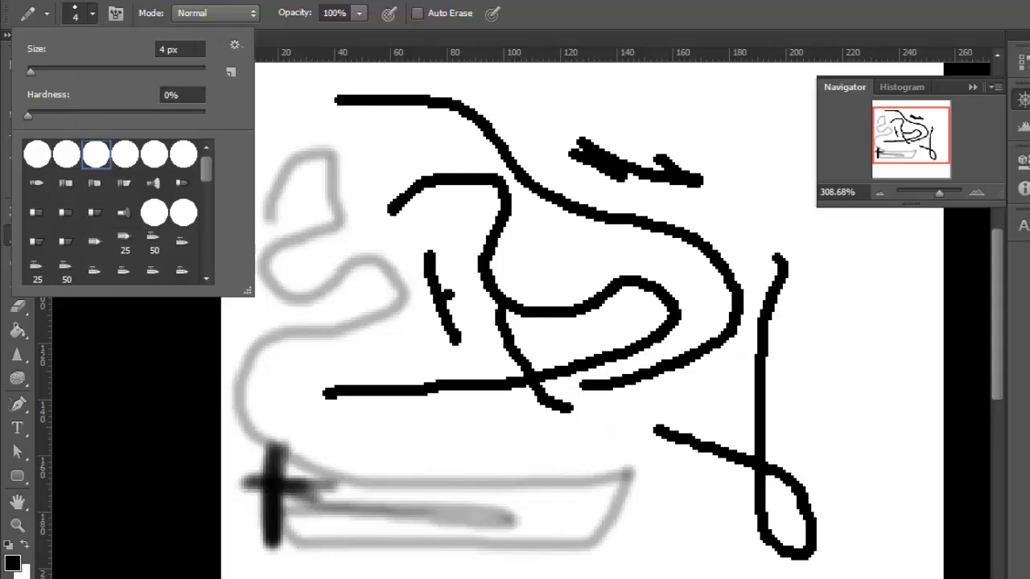
click(578, 1)
click(16, 247)
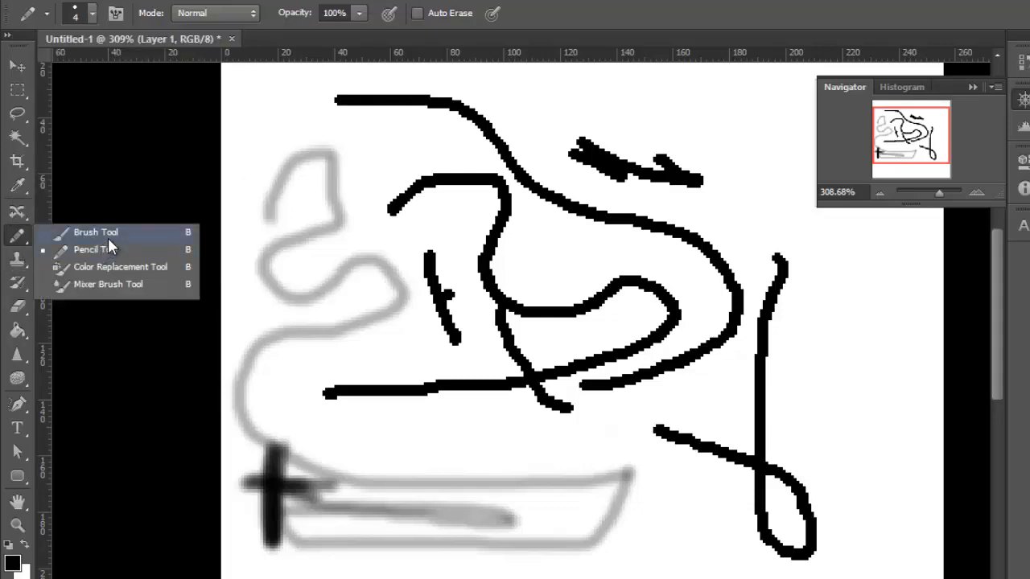
click(535, 31)
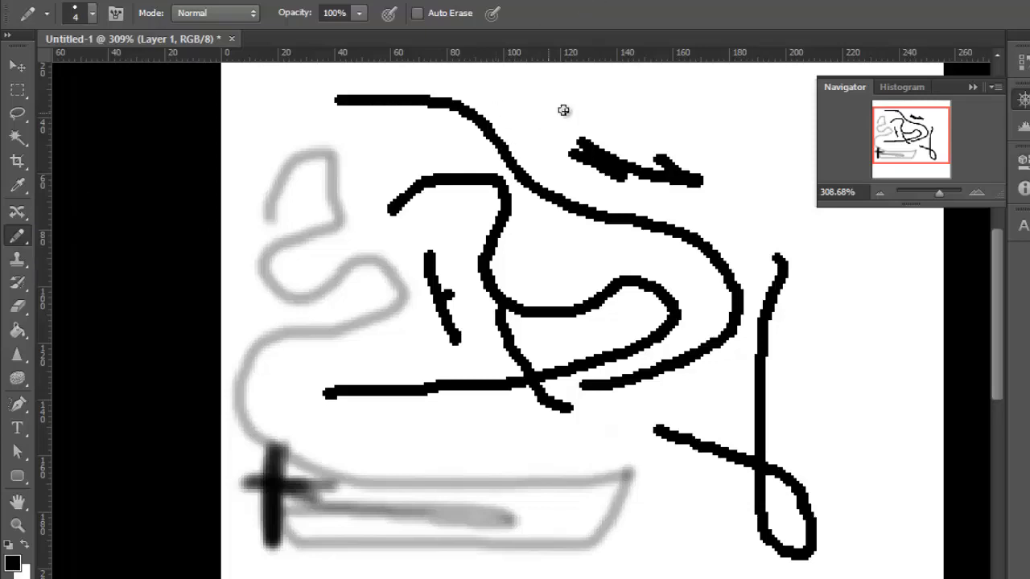
mouse_move(554, 108)
mouse_down()
mouse_move(727, 149)
mouse_move(625, 291)
mouse_move(612, 432)
mouse_move(386, 216)
mouse_up()
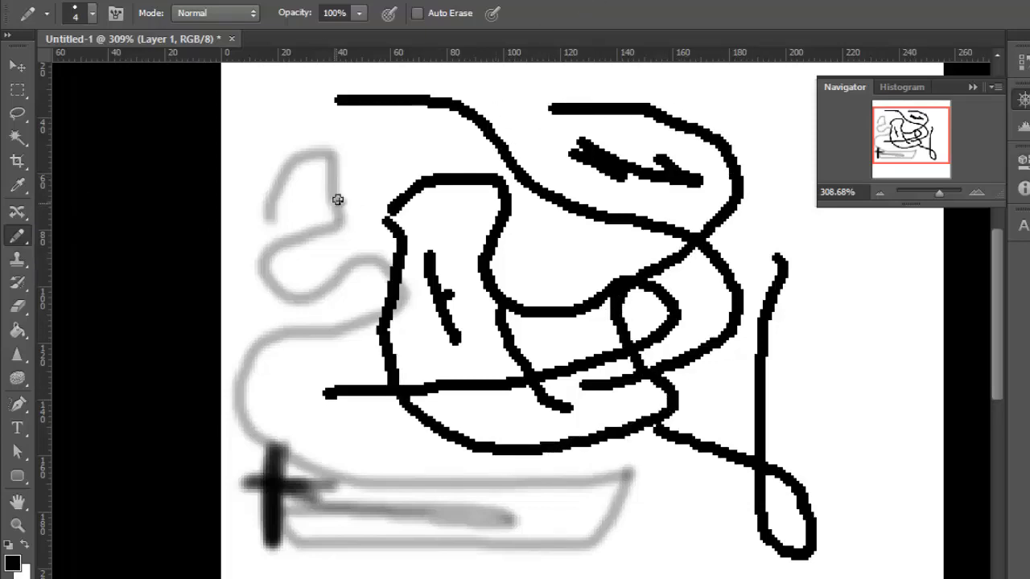
Draw a diagonal pencil stroke across the grey brush outline and curved strokes along the top and right side of the drawing.
scroll(338, 200, down, 8)
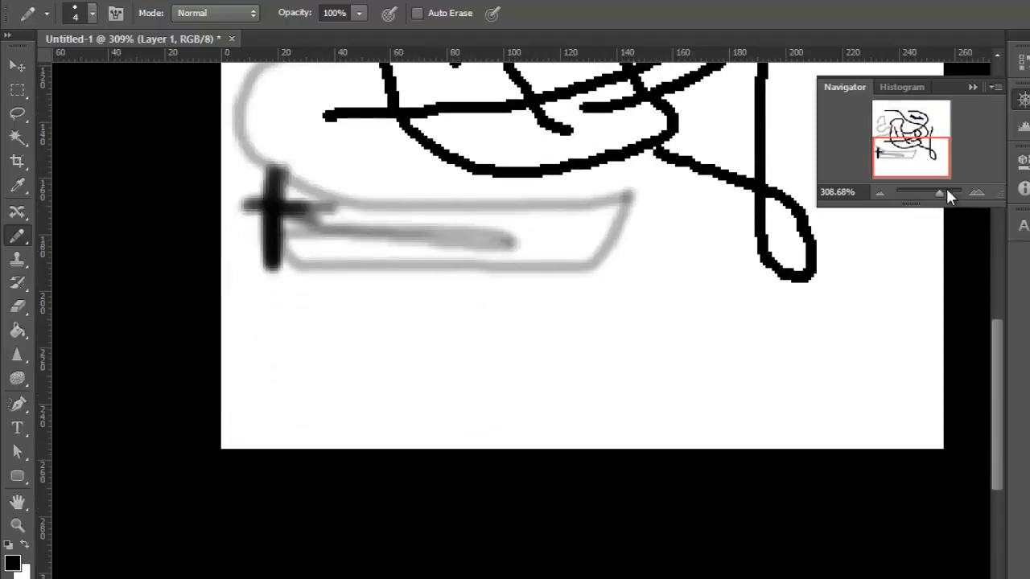
drag(941, 190, 942, 198)
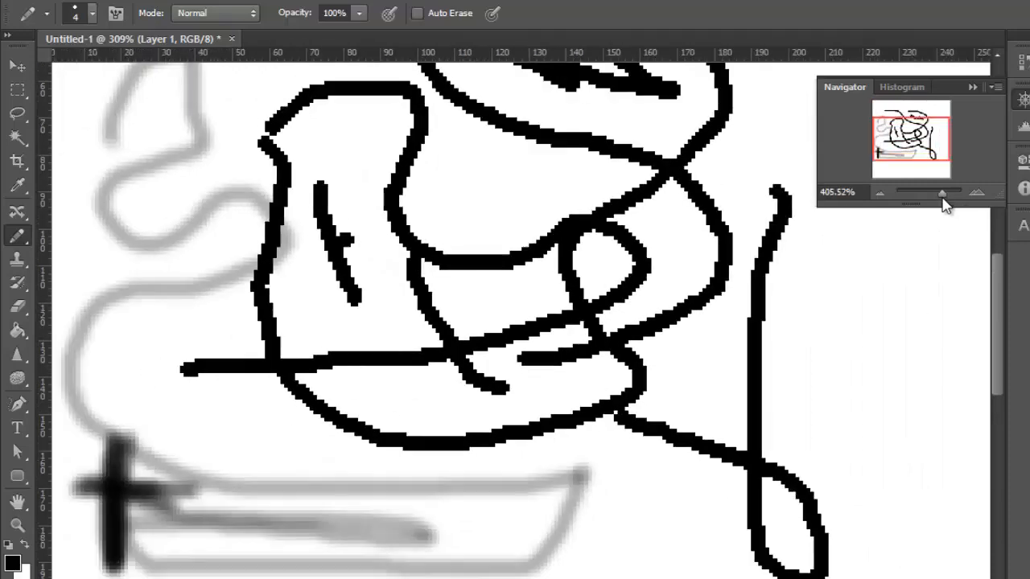
scroll(526, 223, down, 2)
drag(268, 349, 489, 481)
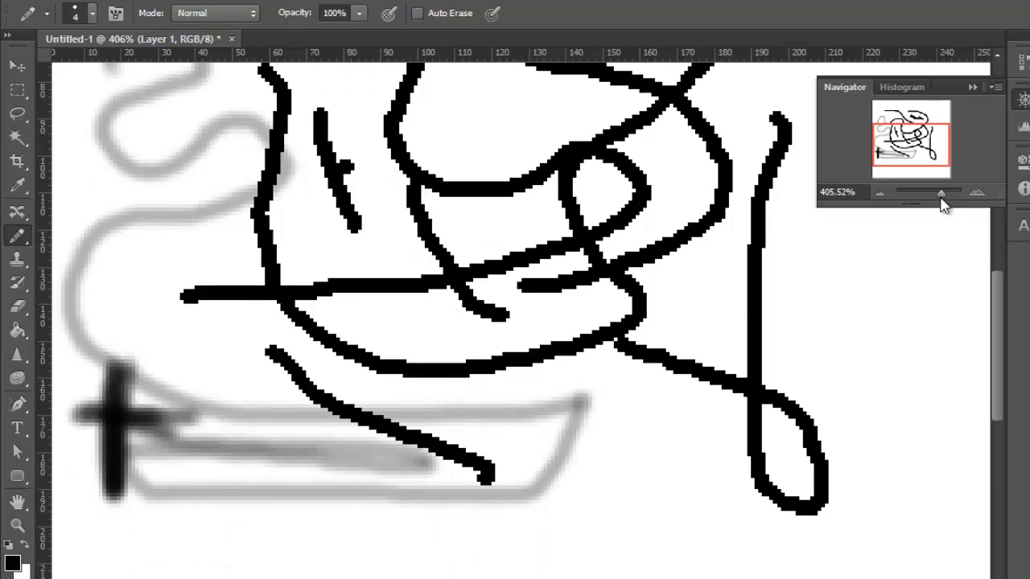
drag(943, 205, 936, 198)
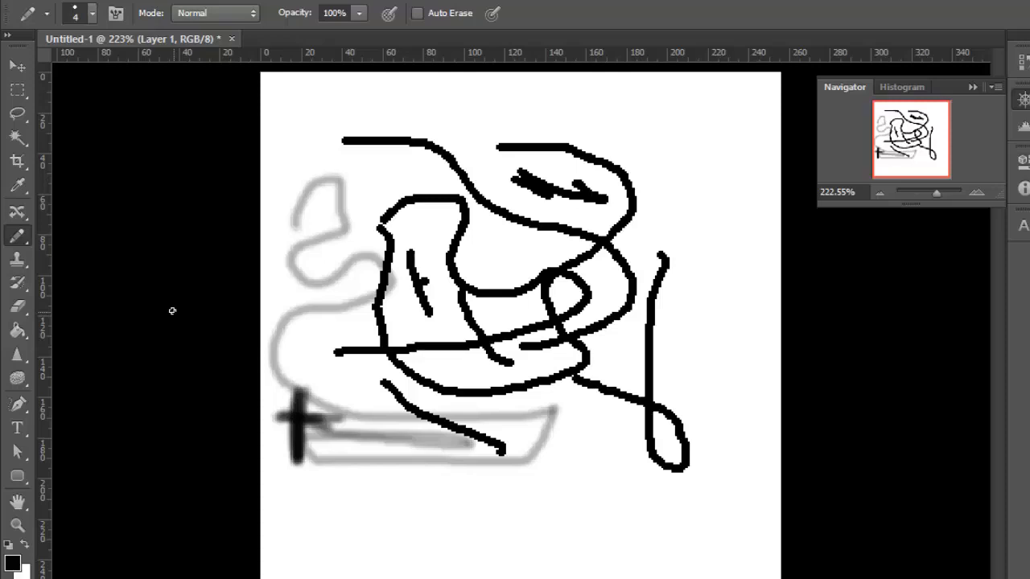
mouse_move(343, 125)
mouse_down()
mouse_move(501, 96)
mouse_move(655, 185)
mouse_move(689, 353)
mouse_up()
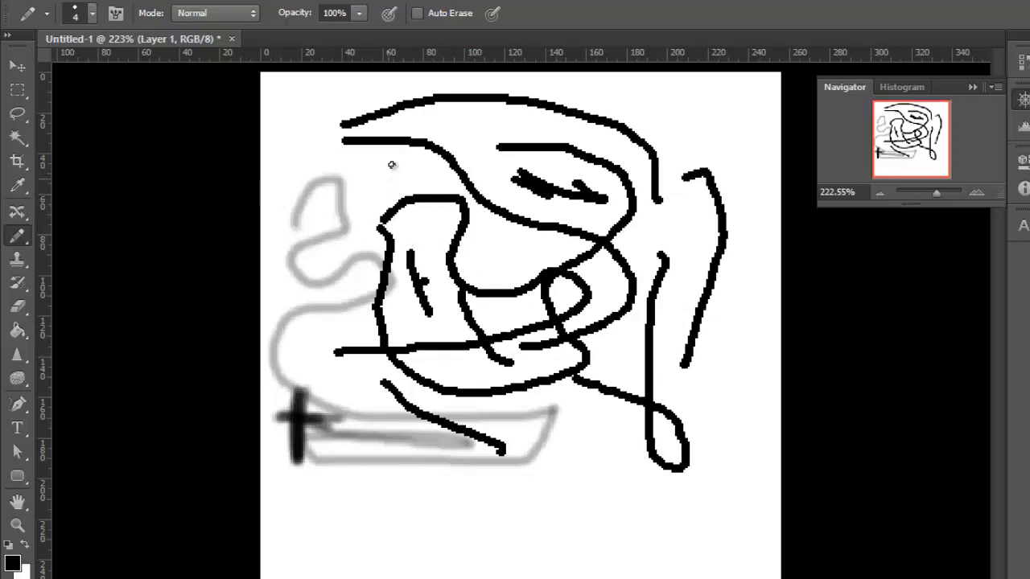
Erase all pencil and brush strokes on the layer with the 40 px Eraser.
key(e)
mouse_move(282, 386)
mouse_down()
mouse_move(379, 391)
mouse_move(529, 453)
mouse_move(685, 426)
mouse_move(202, 391)
mouse_move(627, 351)
mouse_move(749, 274)
mouse_move(701, 106)
mouse_move(478, 298)
mouse_move(470, 129)
mouse_move(491, 177)
mouse_move(230, 218)
mouse_move(387, 115)
mouse_move(581, 114)
mouse_move(566, 349)
mouse_move(699, 306)
mouse_move(453, 225)
mouse_up()
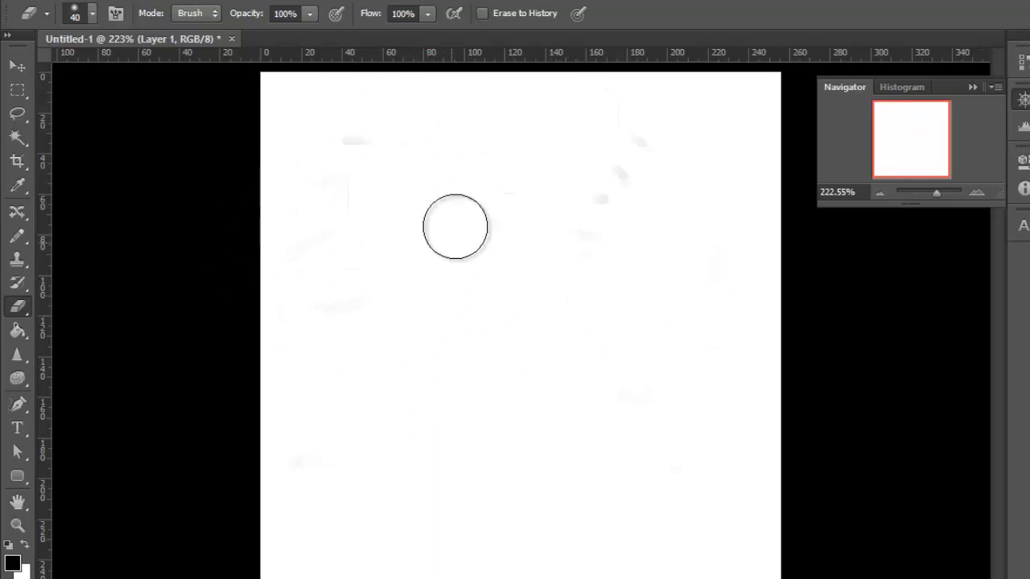
Switch back to the Pencil tool and reduce its size to 1 px.
scroll(390, 224, up, 5)
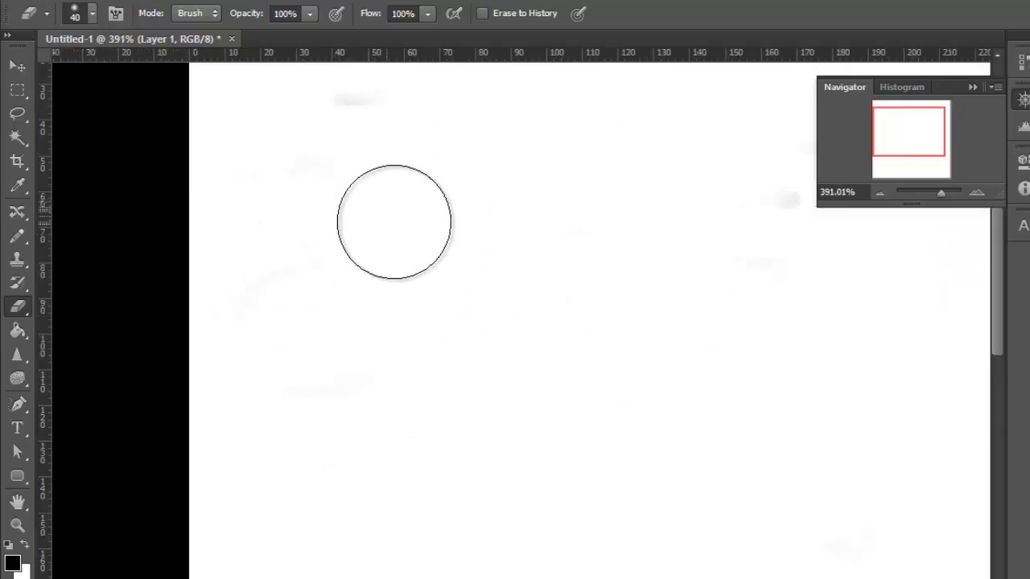
scroll(350, 322, up, 2)
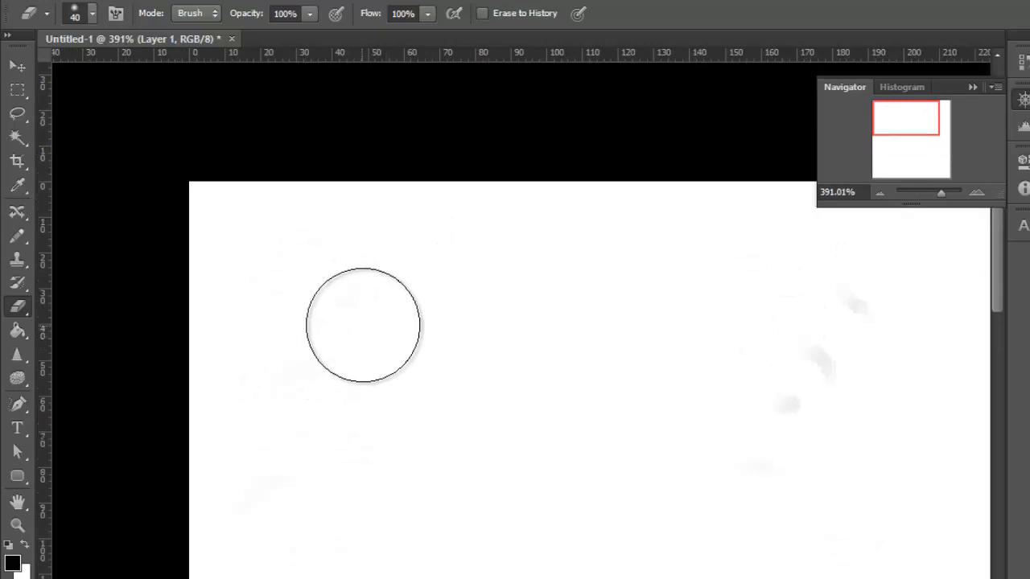
key(b)
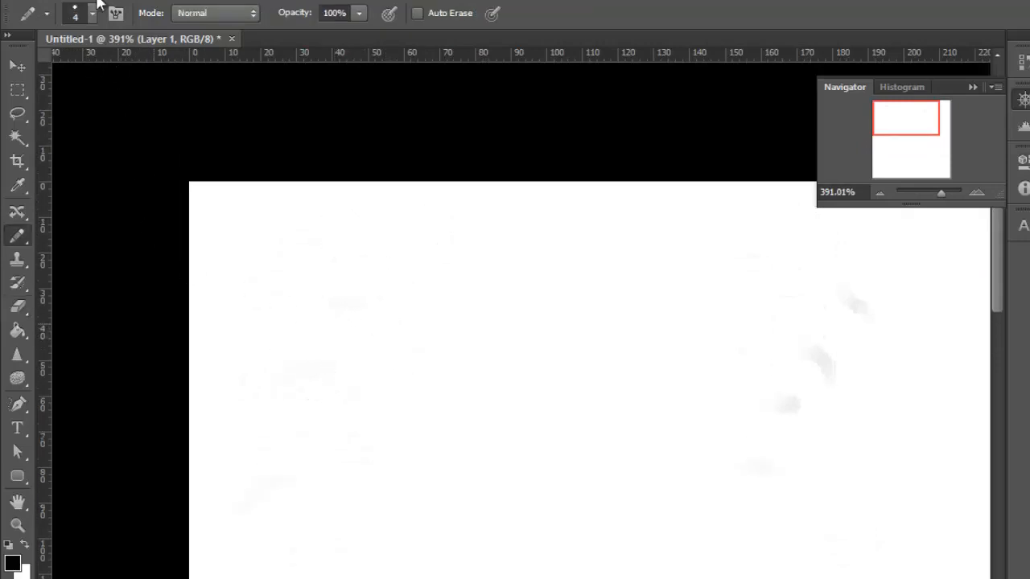
click(94, 14)
drag(28, 72, 16, 72)
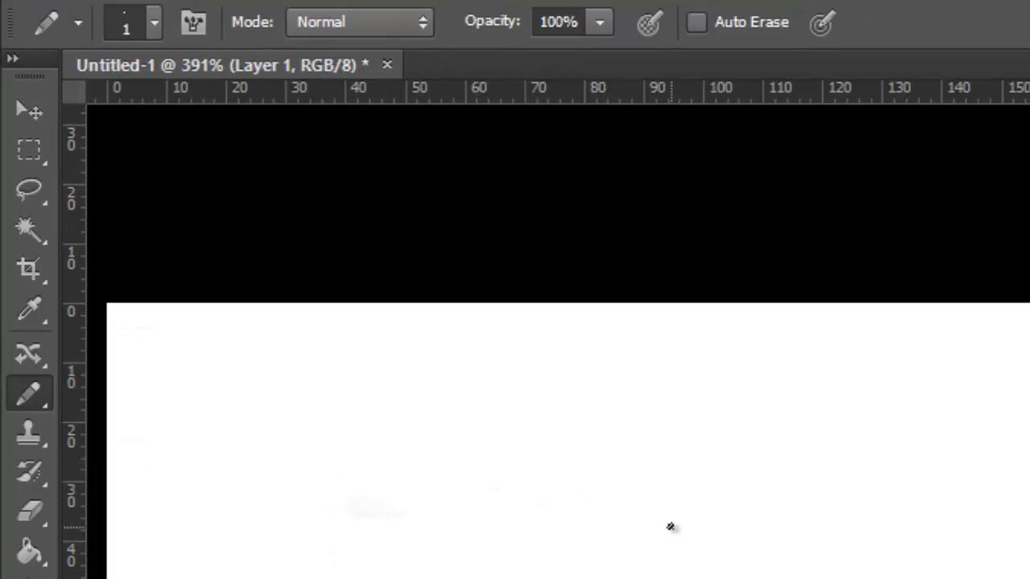
Draw a closed, roughly round head outline about 18 px wide with the 1 px Pencil near the canvas's upper middle.
mouse_move(671, 526)
mouse_down()
mouse_move(700, 510)
mouse_move(743, 525)
mouse_up()
scroll(714, 553, up, 5)
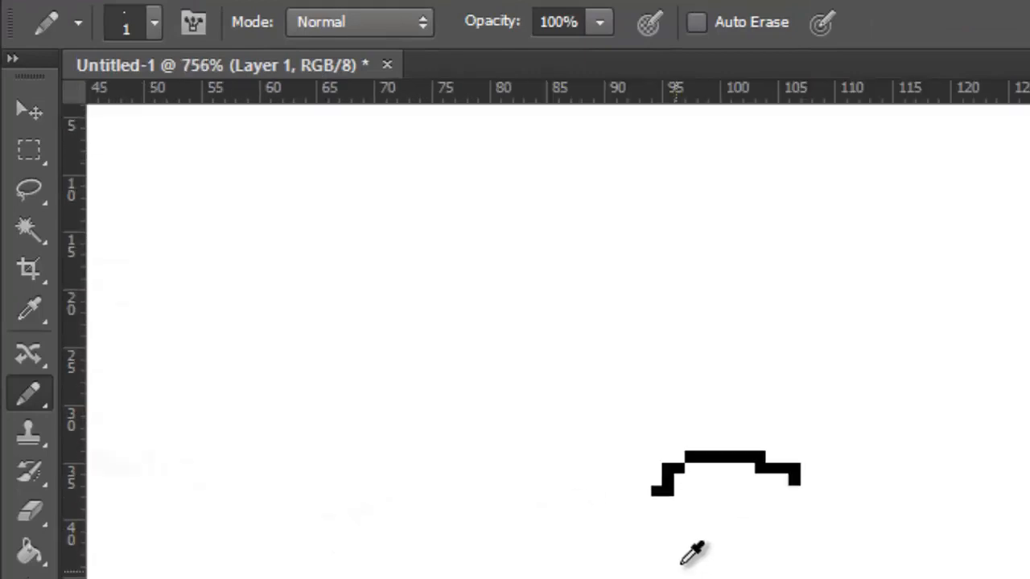
mouse_move(445, 390)
mouse_down()
mouse_move(467, 427)
mouse_move(519, 443)
mouse_move(594, 432)
mouse_move(608, 379)
mouse_up()
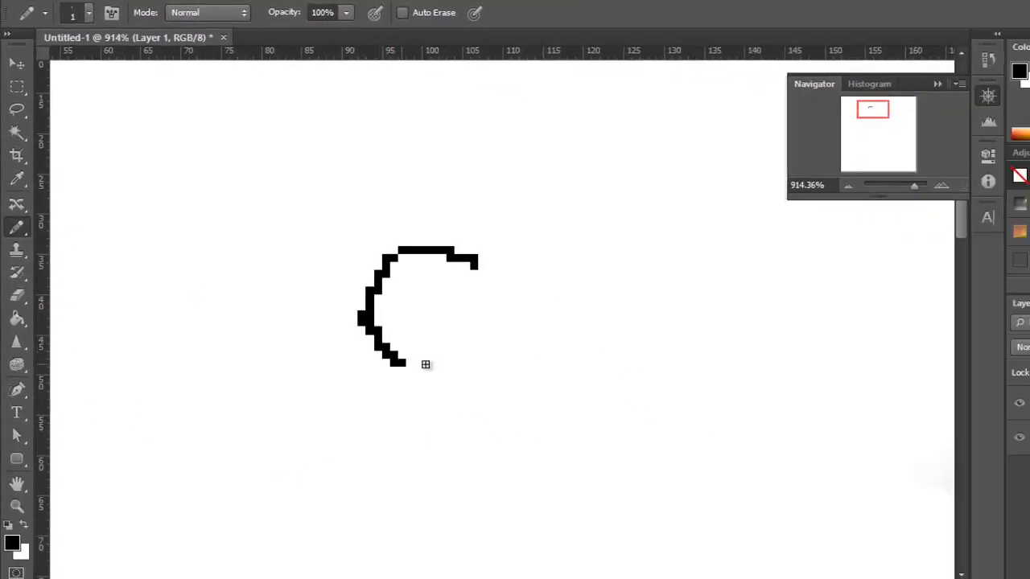
drag(500, 311, 476, 263)
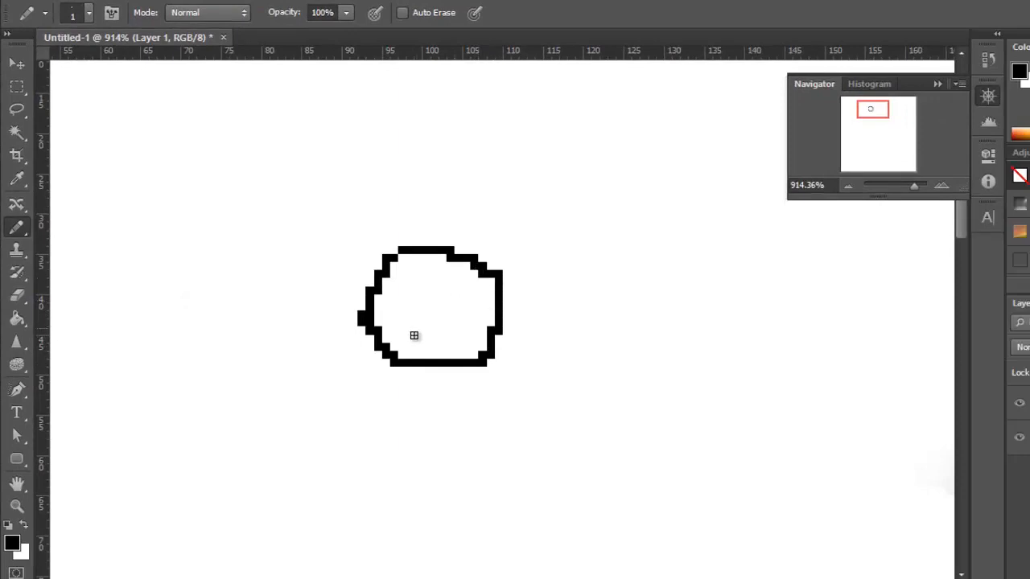
Add two neck lines below the head and draw simple eyes, a nose and a mouth inside it.
drag(411, 367, 425, 432)
mouse_move(476, 367)
mouse_down()
mouse_move(457, 396)
mouse_move(459, 430)
mouse_up()
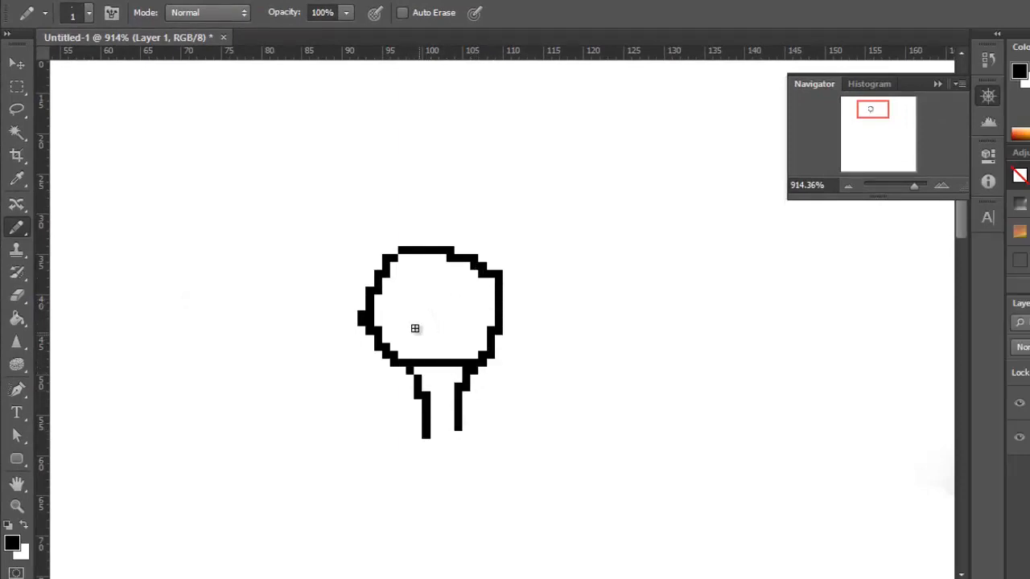
drag(403, 281, 476, 289)
drag(418, 321, 453, 338)
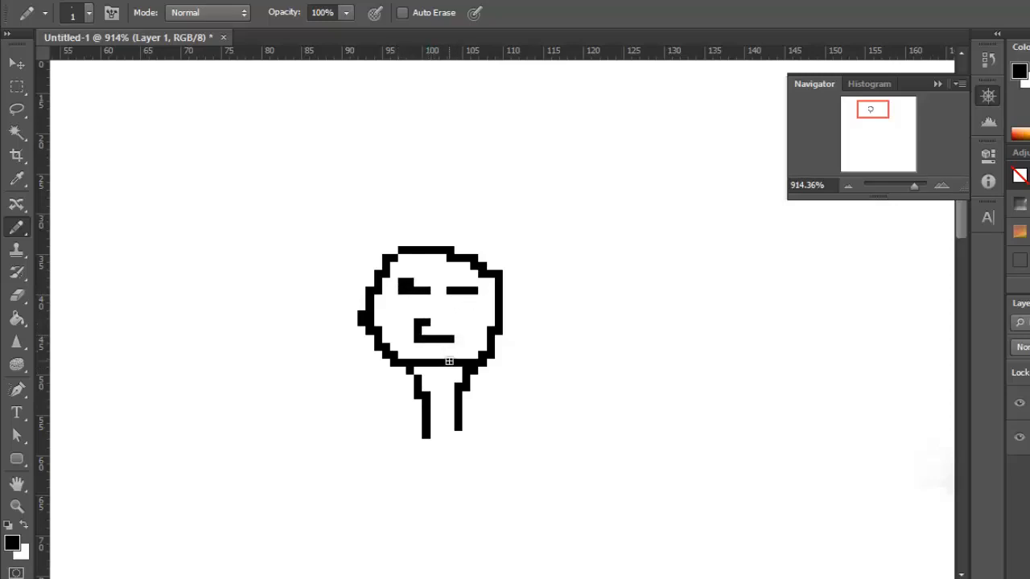
Draw two tall pointed ears on either side of the head with the 1 px Pencil.
drag(377, 249, 346, 235)
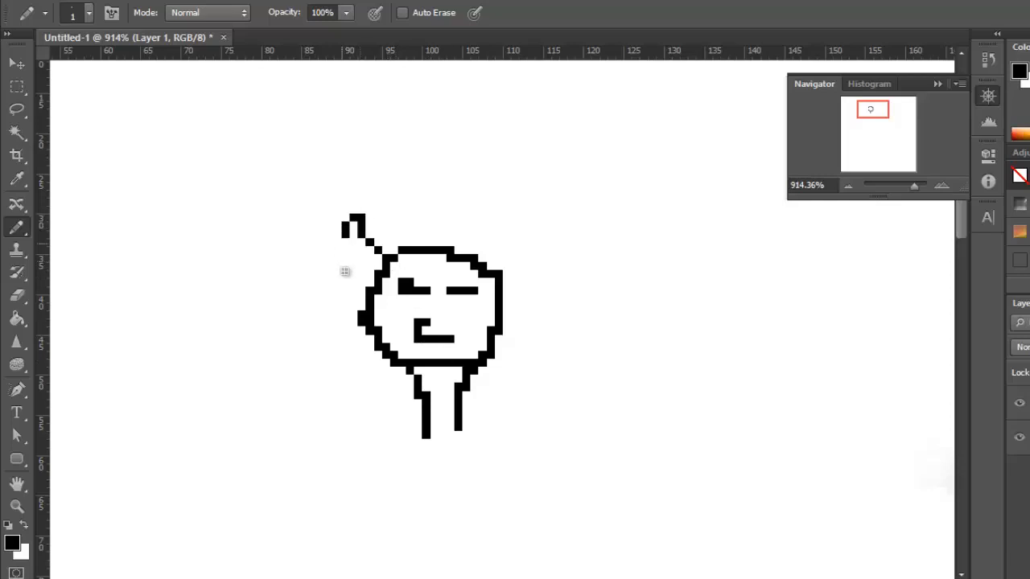
drag(345, 271, 362, 313)
mouse_move(481, 266)
mouse_down()
mouse_move(527, 237)
mouse_move(531, 219)
mouse_move(533, 282)
mouse_move(520, 316)
mouse_move(492, 333)
mouse_up()
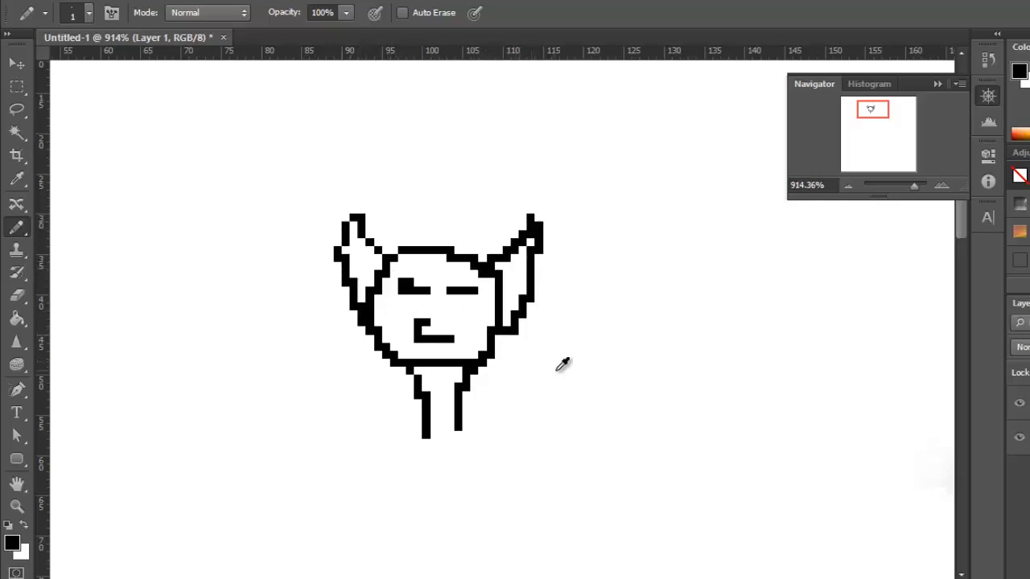
Set Image Interpolation to Bicubic Automatic in the general preferences and accept the change.
scroll(571, 358, down, 5)
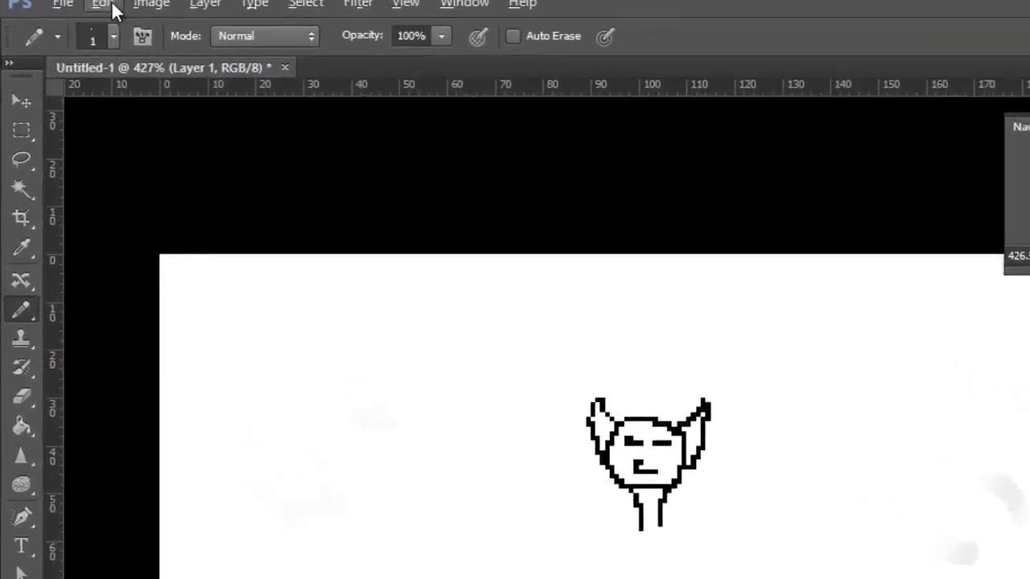
click(113, 6)
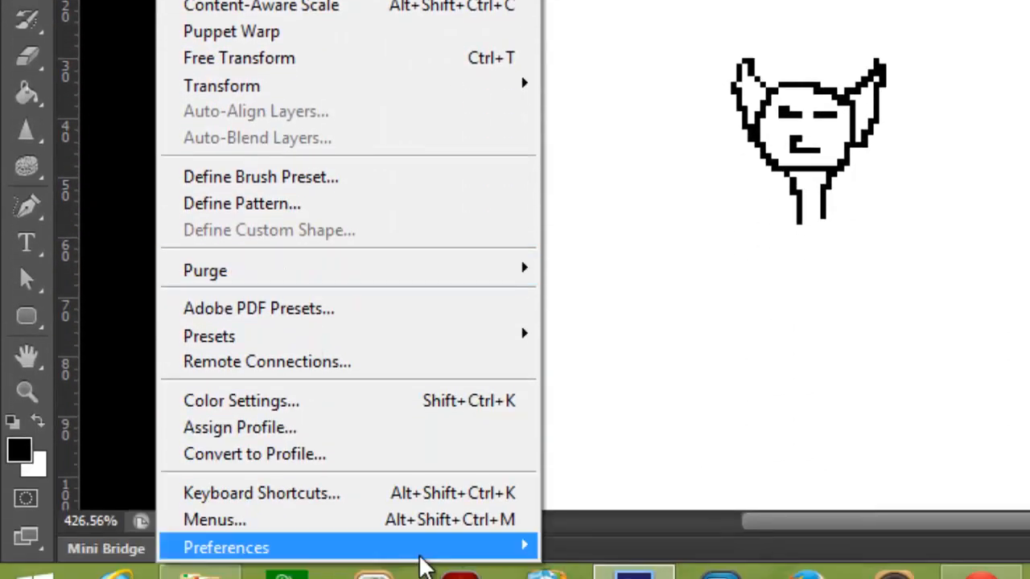
mouse_move(459, 559)
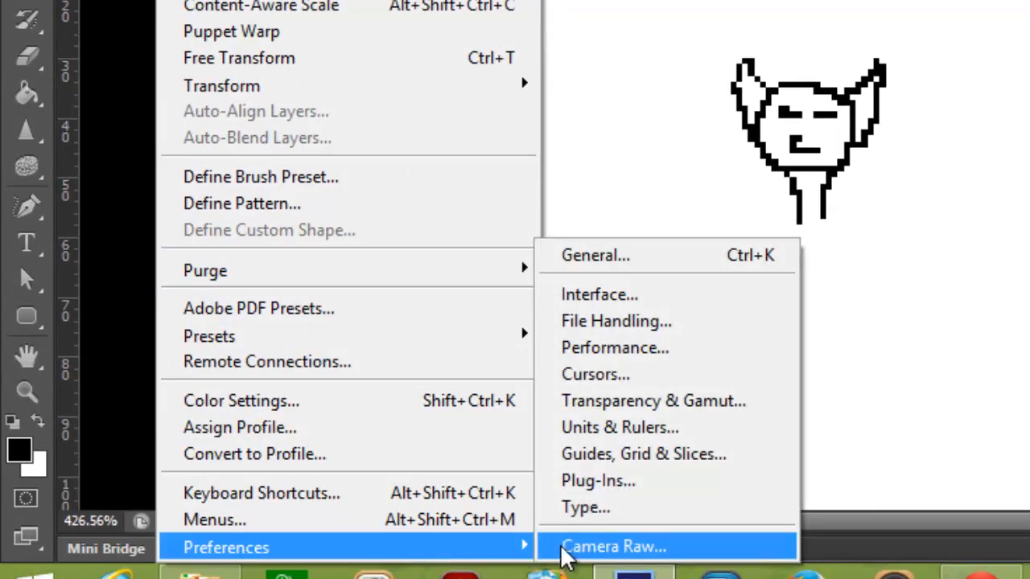
click(656, 263)
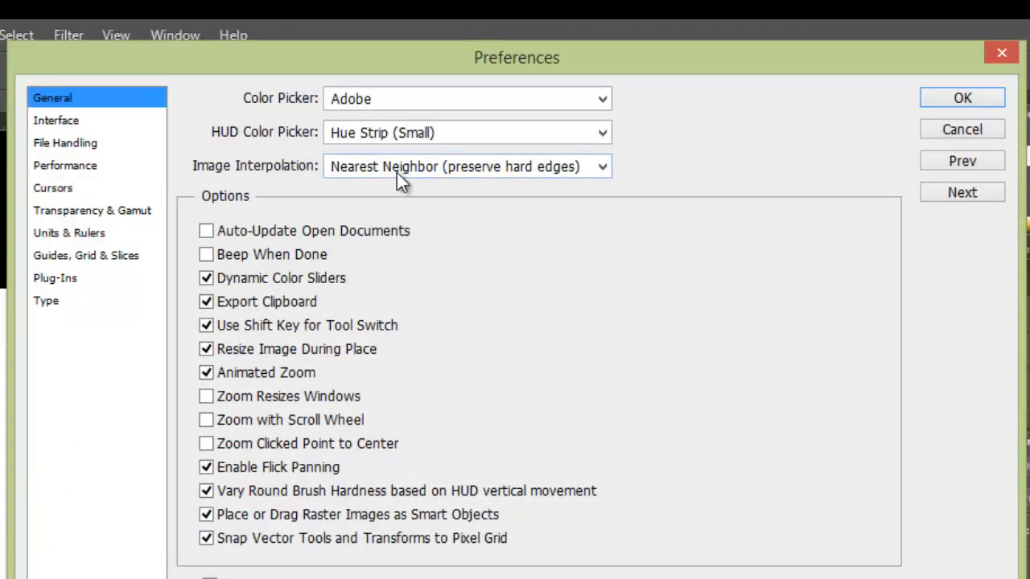
click(429, 165)
click(423, 166)
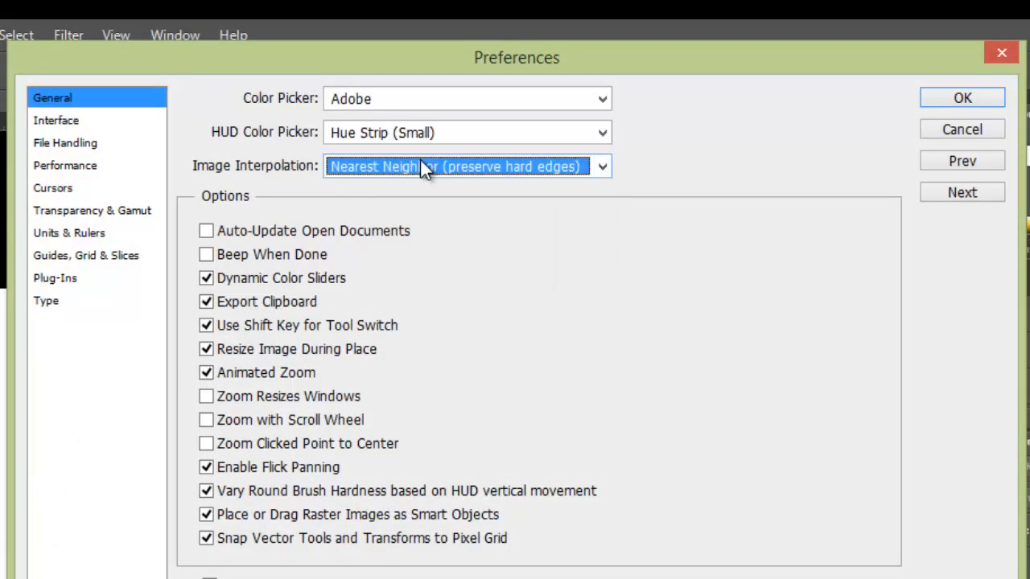
click(423, 166)
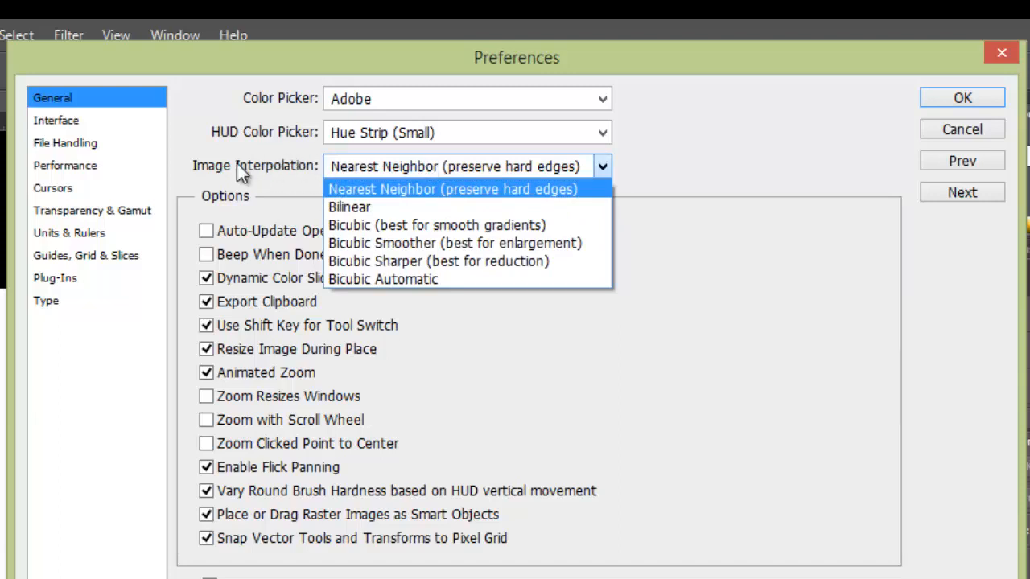
click(434, 193)
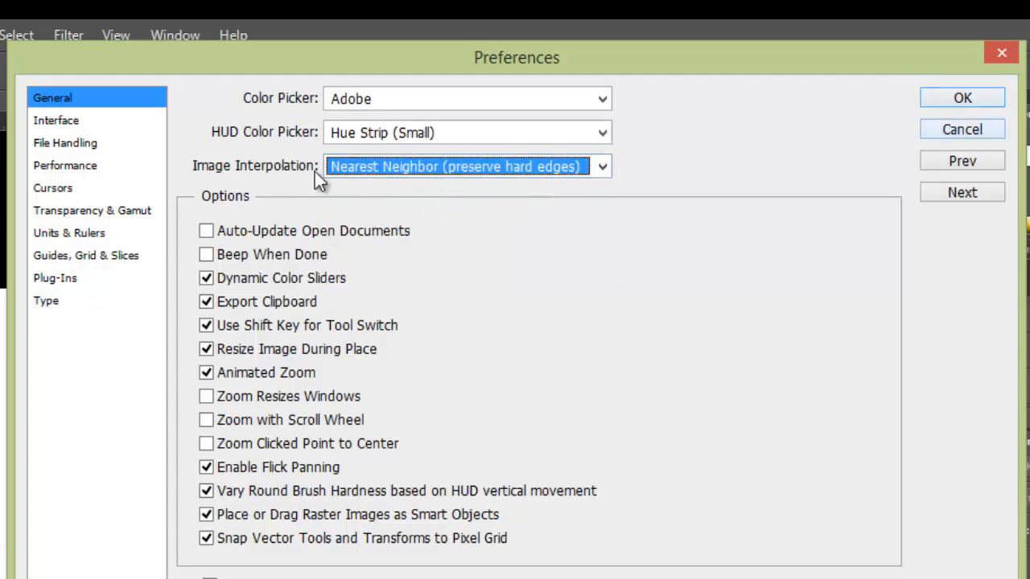
click(387, 169)
click(392, 279)
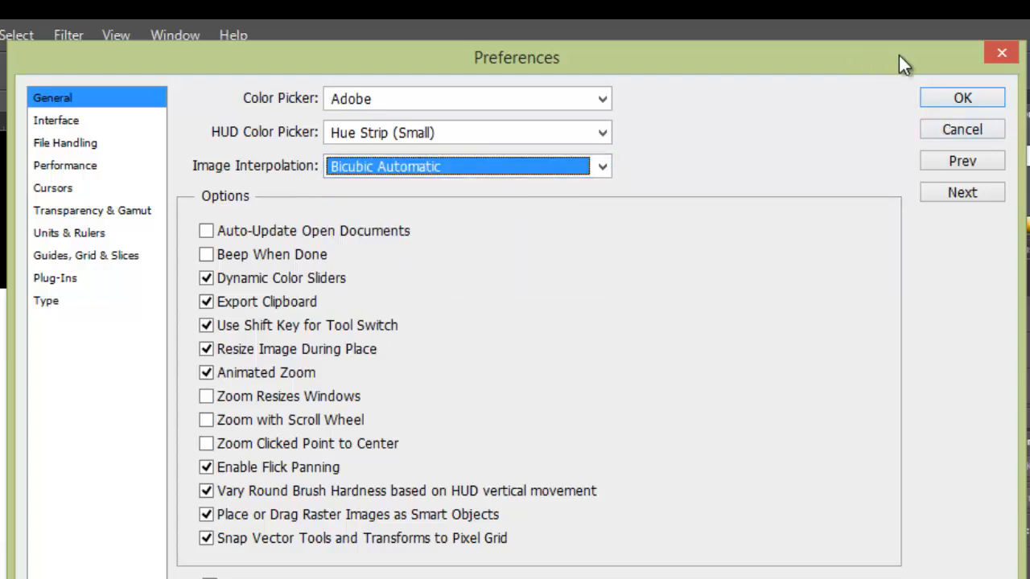
click(940, 98)
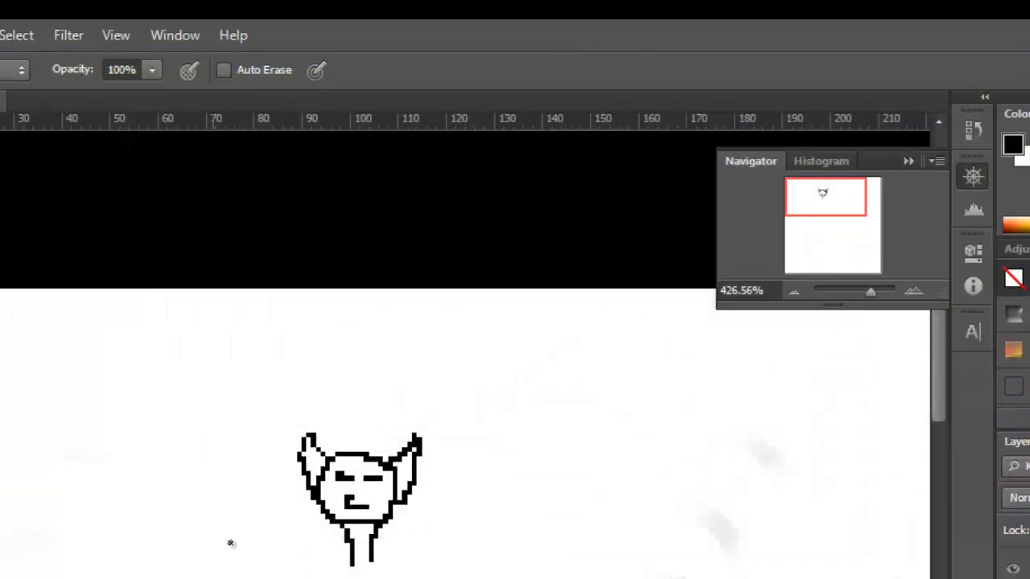
Toggle the drawing layer's visibility off and on, and move the figure about 2 px right and 3 px up.
scroll(457, 551, up, 5)
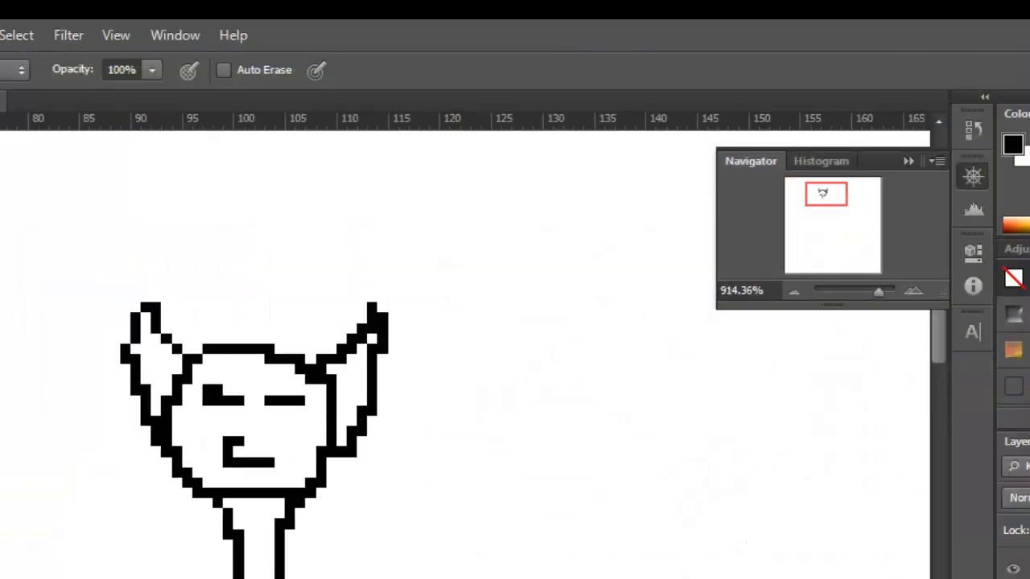
click(1015, 570)
click(1015, 570)
drag(102, 385, 123, 354)
Rotate the figure's layer by 32.81° with Free Transform and commit the transformation.
key(ctrl+t)
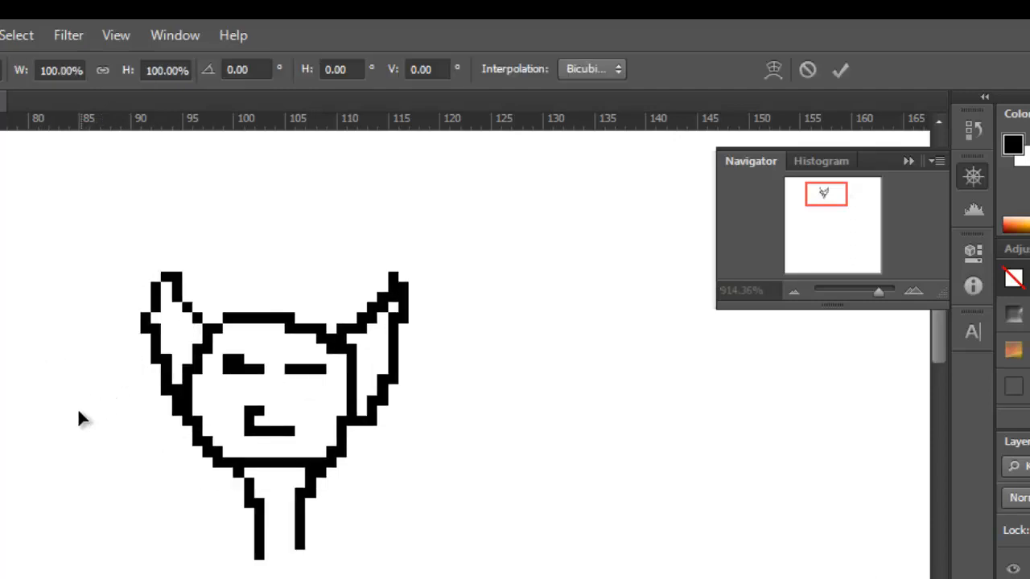
mouse_move(879, 294)
mouse_down()
mouse_move(842, 294)
mouse_move(861, 302)
mouse_up()
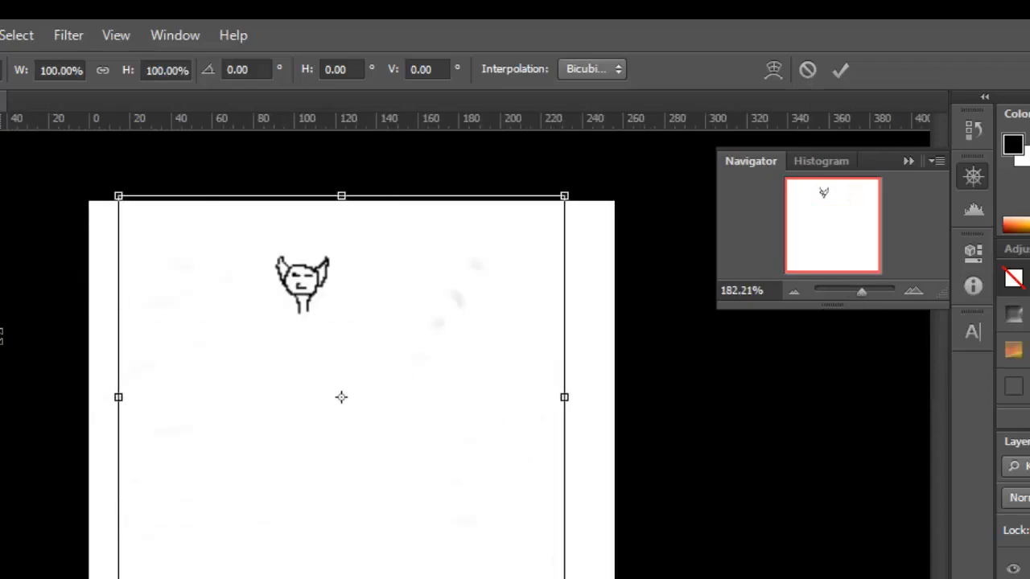
drag(1, 306, 57, 113)
scroll(449, 229, up, 2)
scroll(448, 230, up, 1)
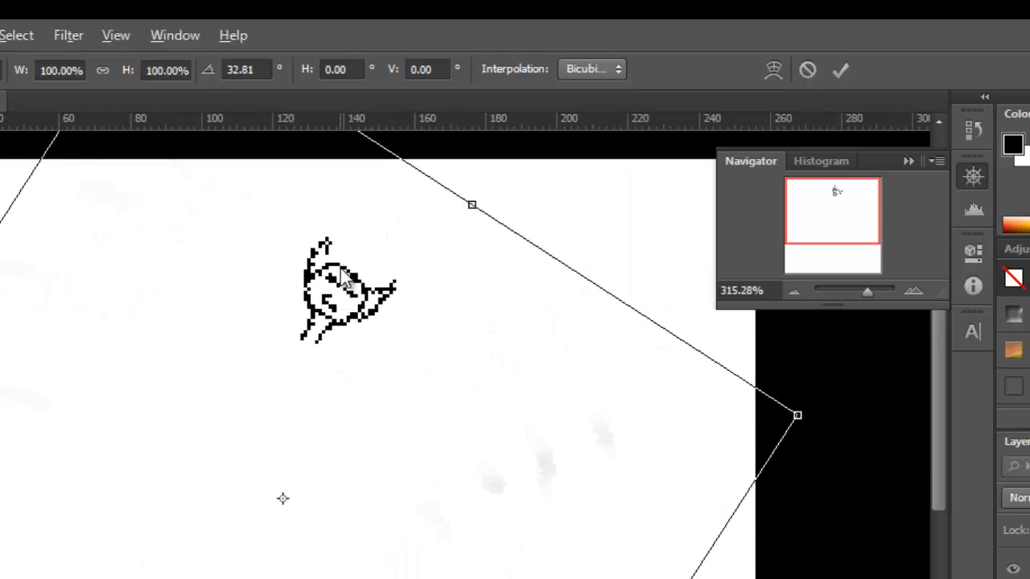
key(Return)
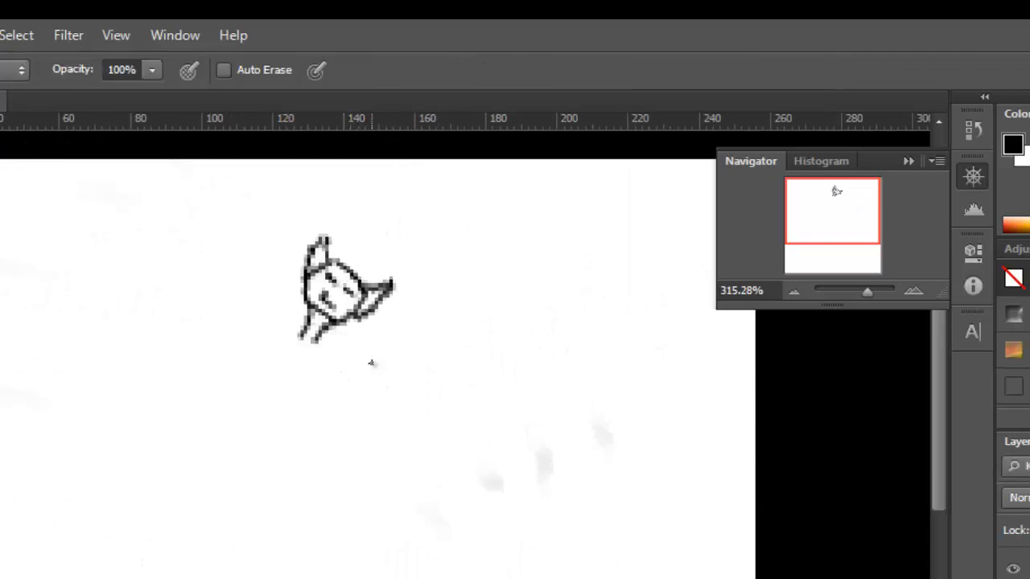
Draw a few black 1 px pencil marks beside the rotated figure and undo them.
scroll(395, 358, up, 1)
scroll(395, 371, up, 10)
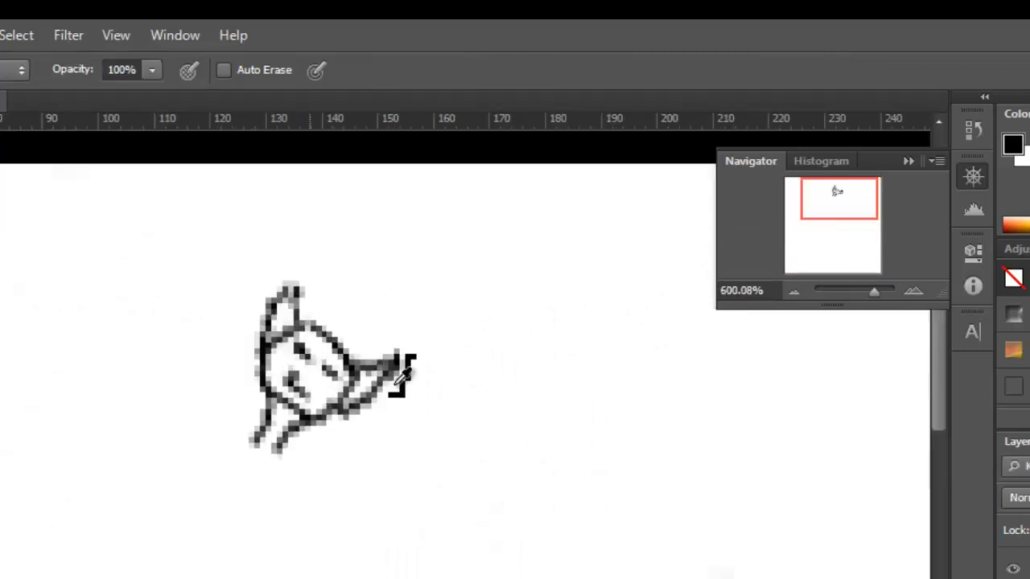
shift+click(77, 458)
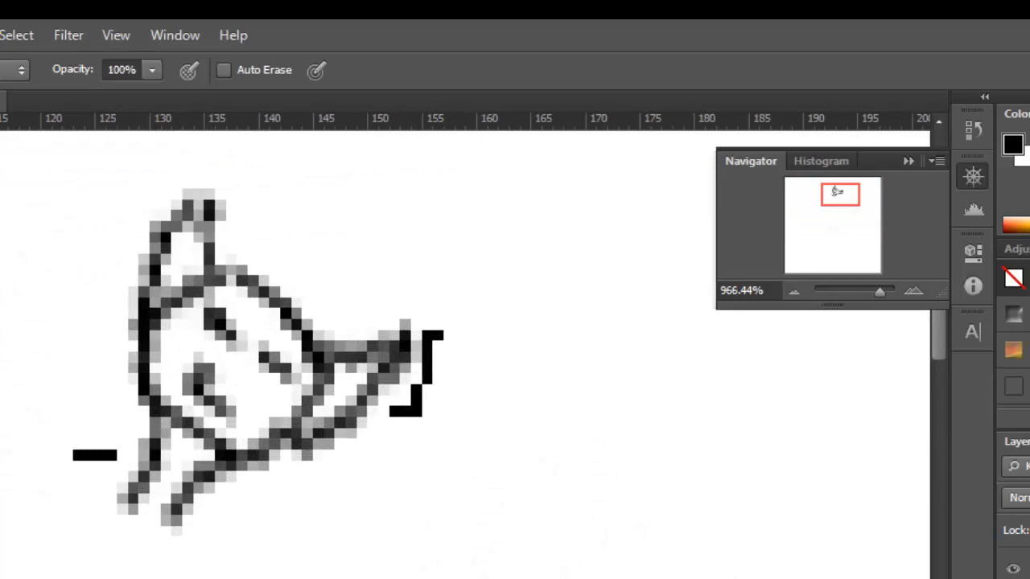
key(ctrl+z)
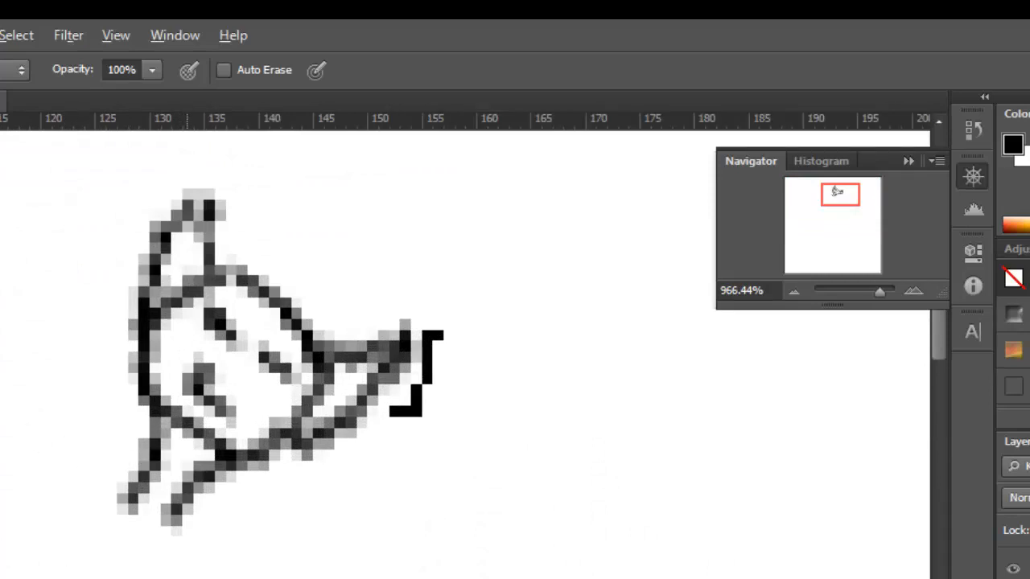
key(ctrl+alt+z)
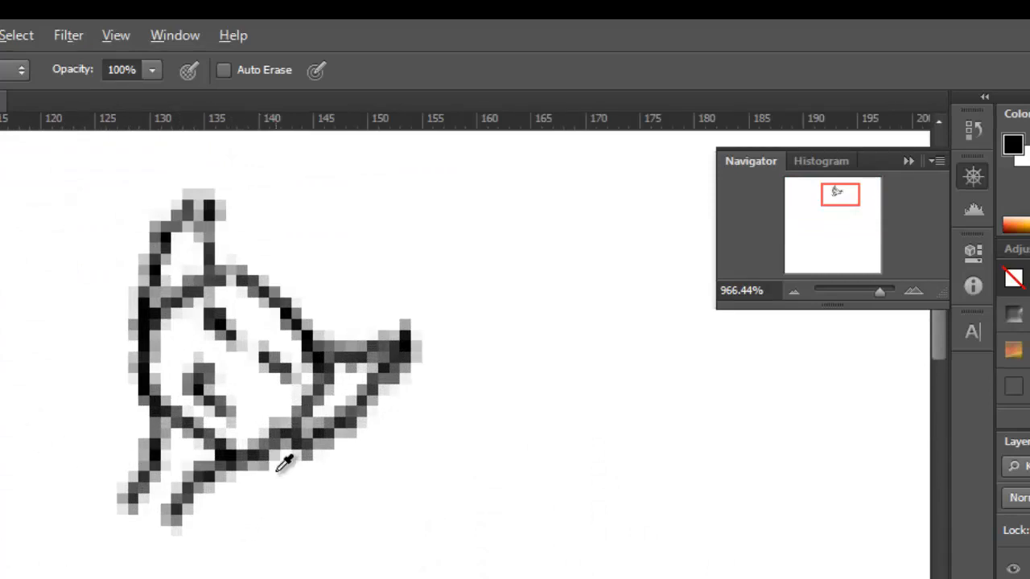
scroll(274, 463, down, 5)
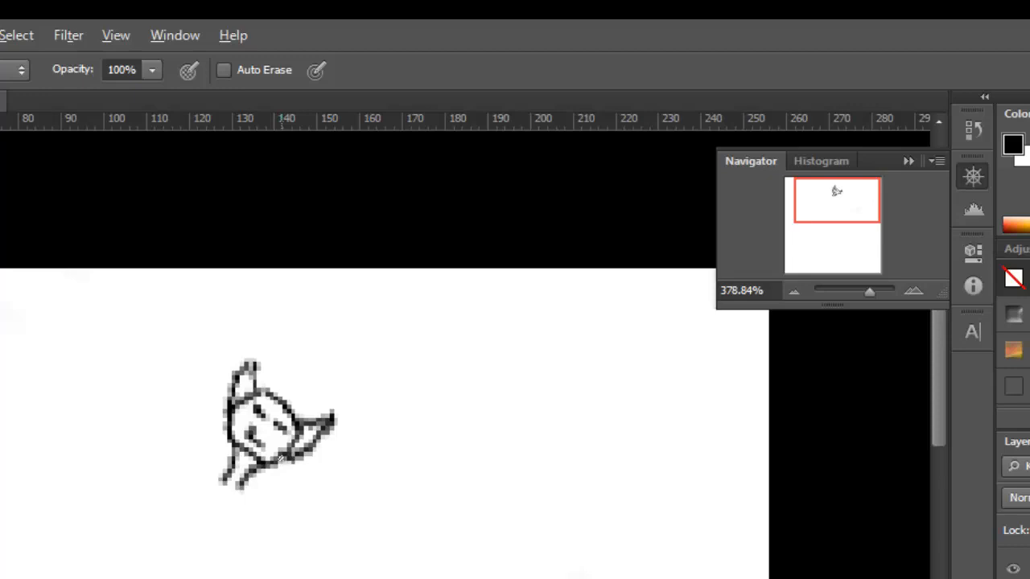
scroll(278, 459, up, 6)
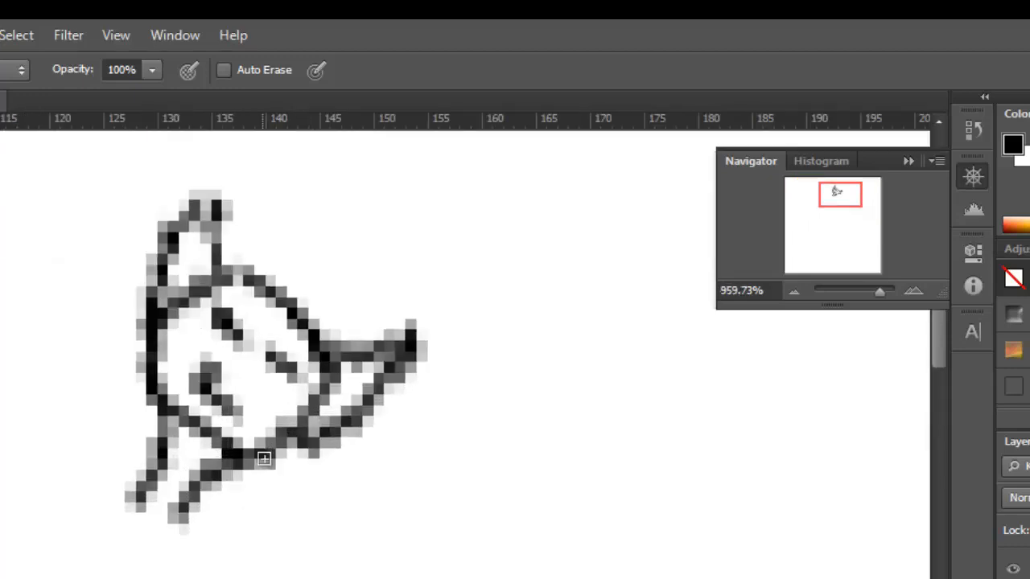
scroll(264, 458, up, 1)
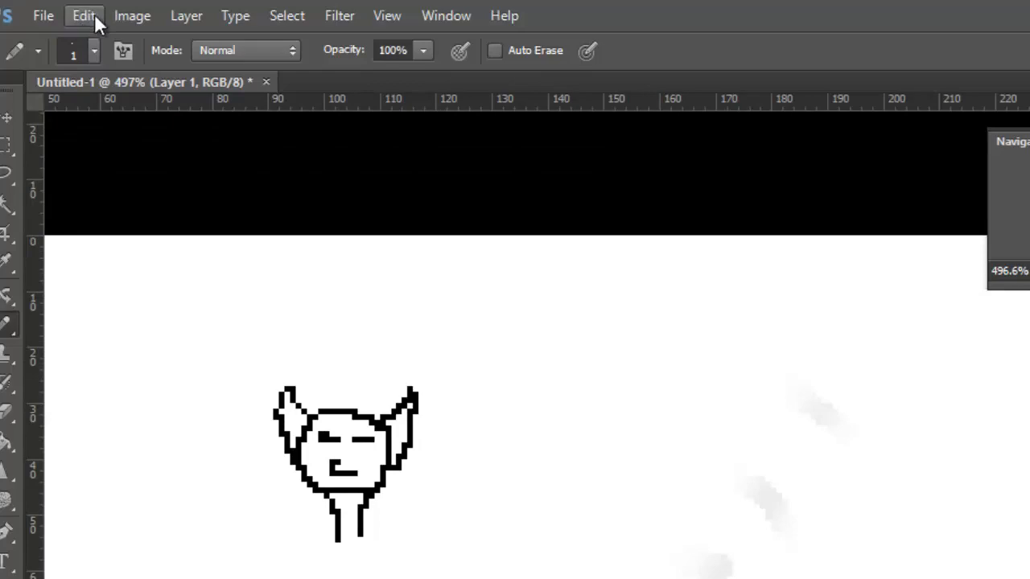
Set Image Interpolation to Nearest Neighbor (preserve hard edges) in the general preferences and accept it.
click(89, 15)
mouse_move(500, 573)
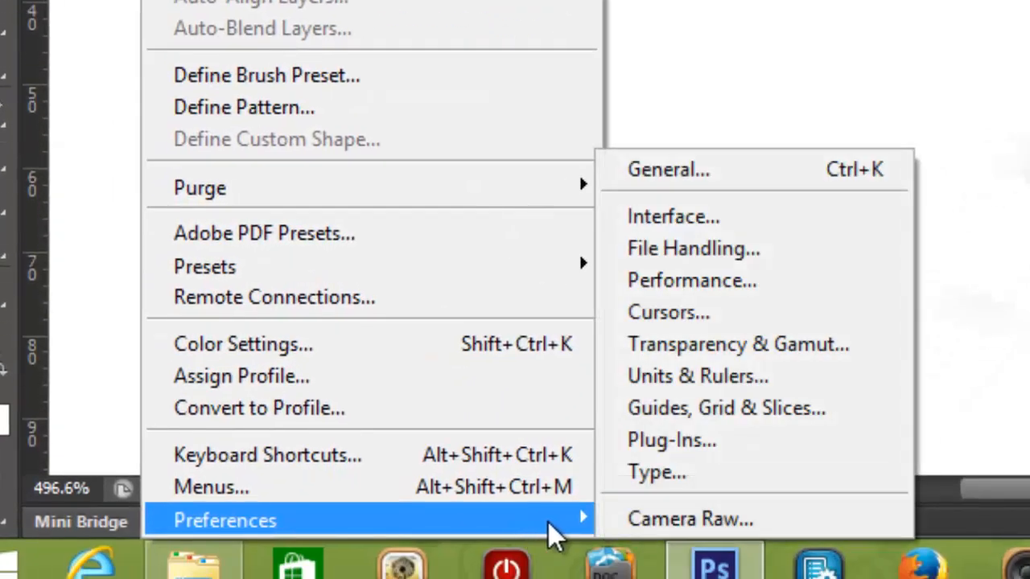
click(702, 188)
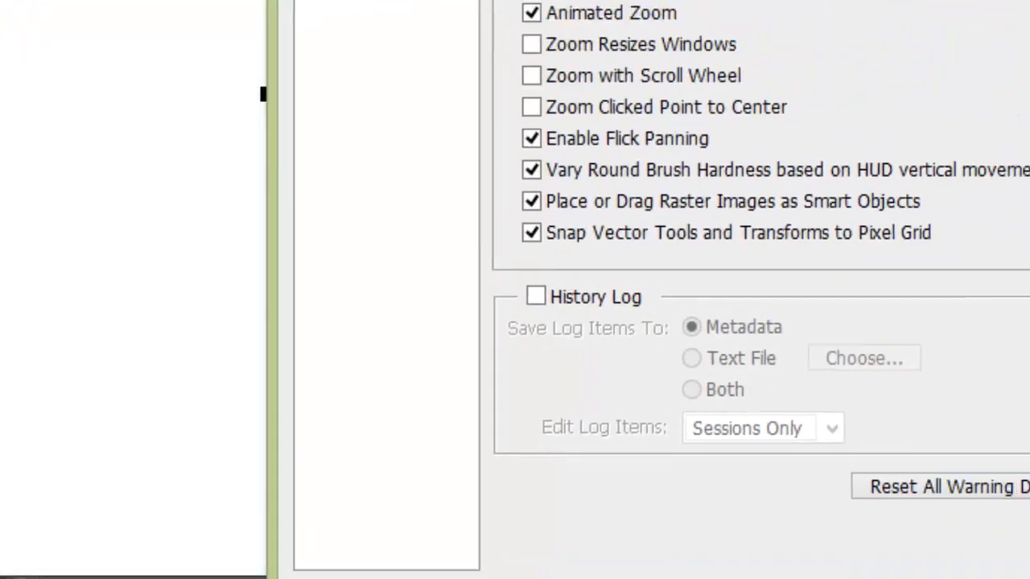
click(560, 48)
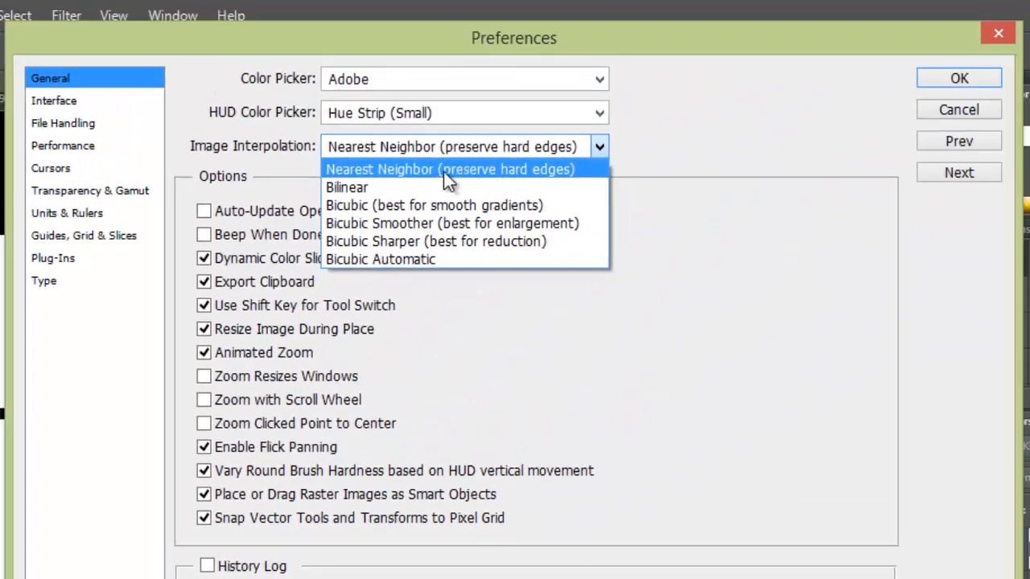
click(513, 171)
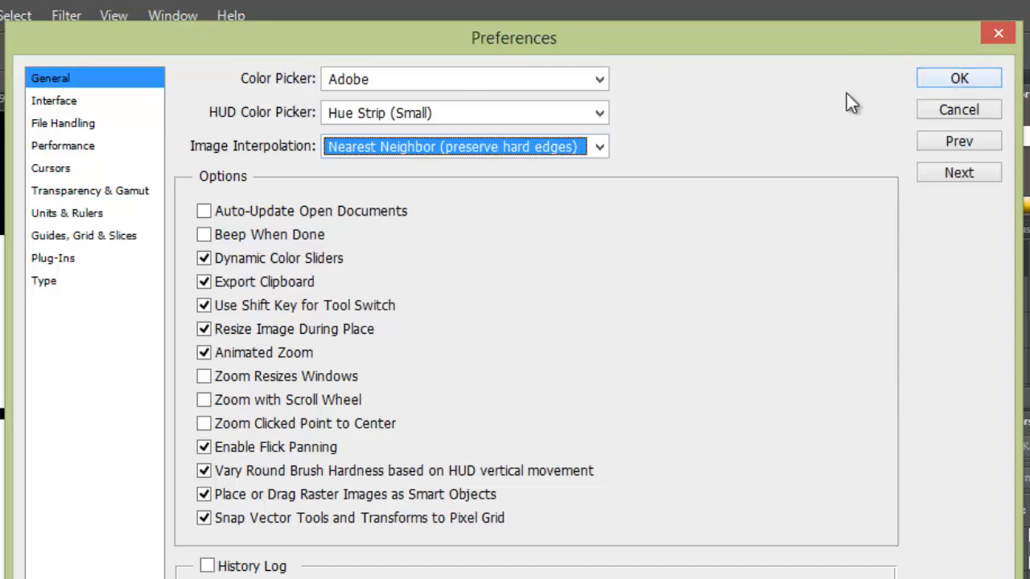
click(394, 149)
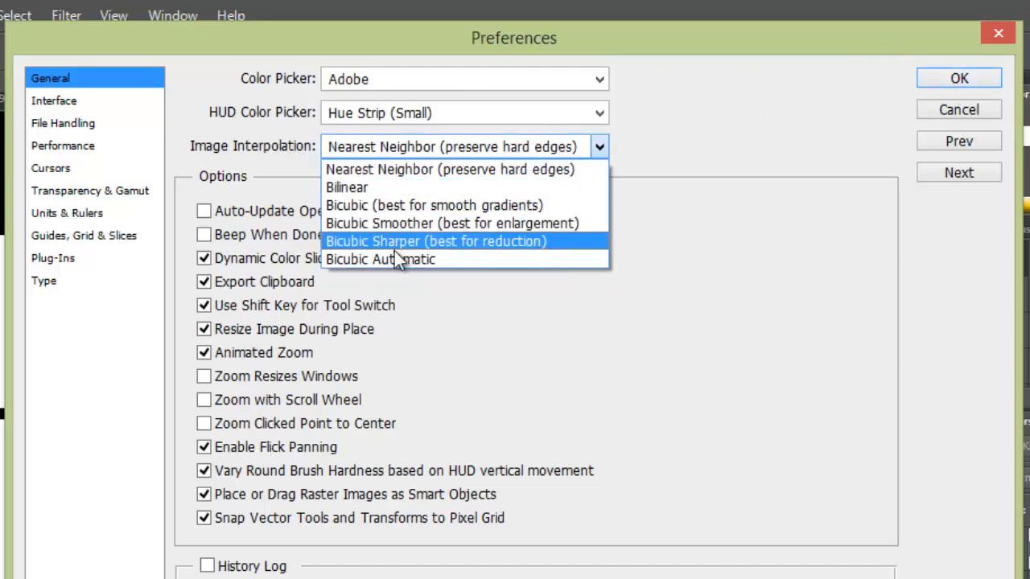
key(Escape)
click(960, 80)
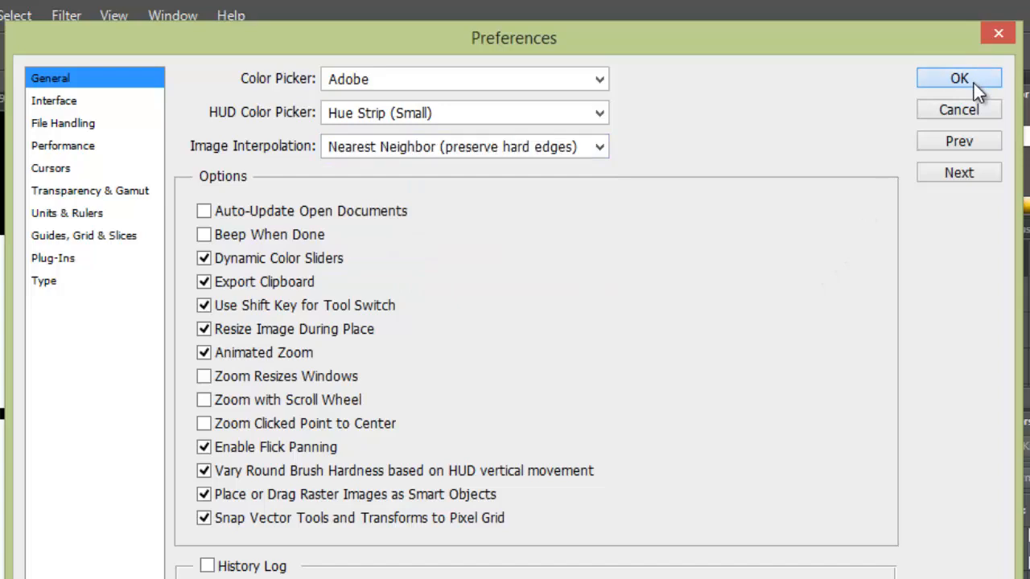
Draw a pencil line across the figure's neck and undo it.
drag(127, 505, 0, 525)
scroll(0, 522, up, 4)
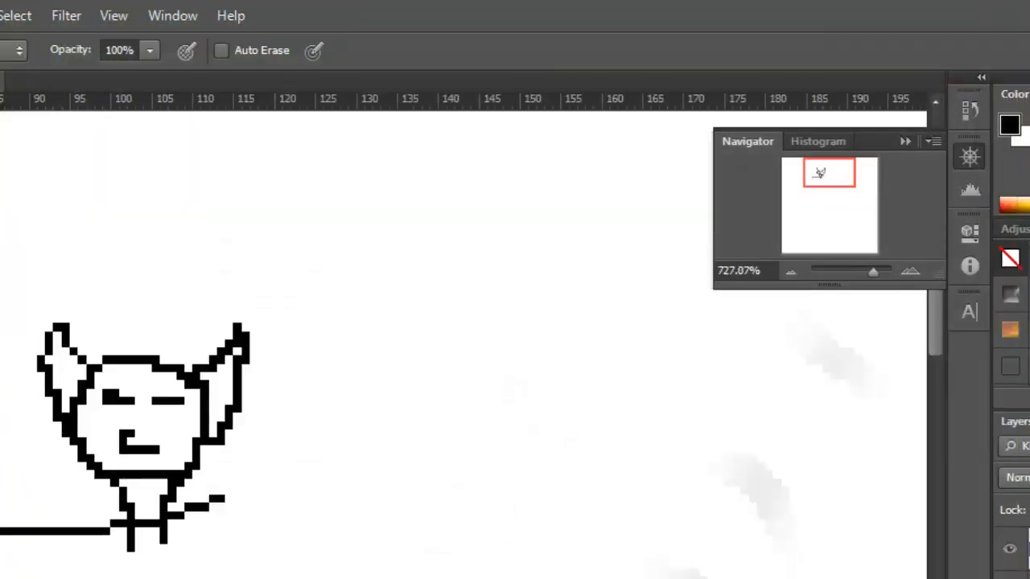
key(ctrl+z)
Start Free Transform on the enlarged, blurred figure and set the transform's interpolation to Nearest Neighbor.
scroll(12, 424, up, 2)
key(ctrl+t)
click(592, 49)
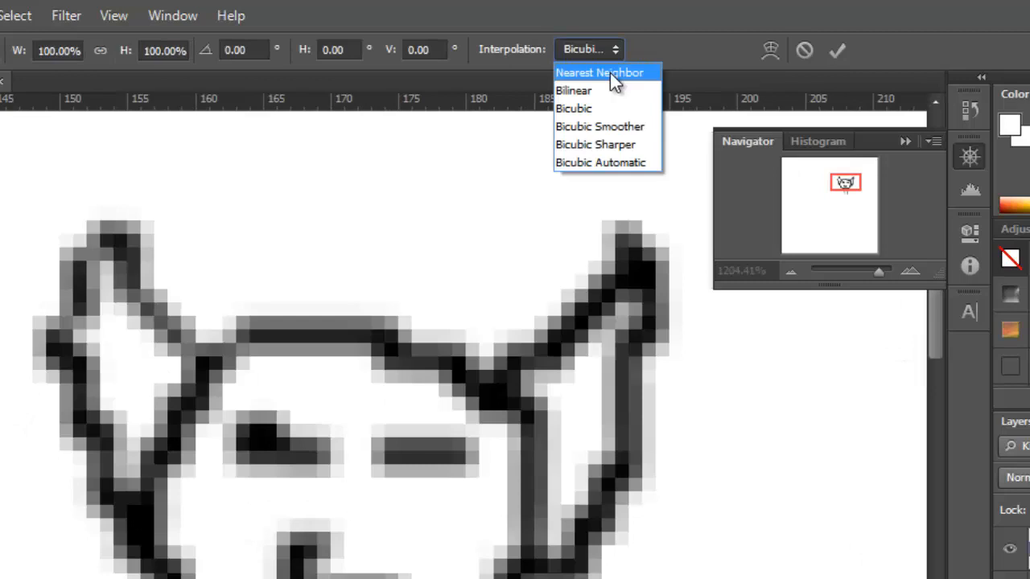
click(610, 72)
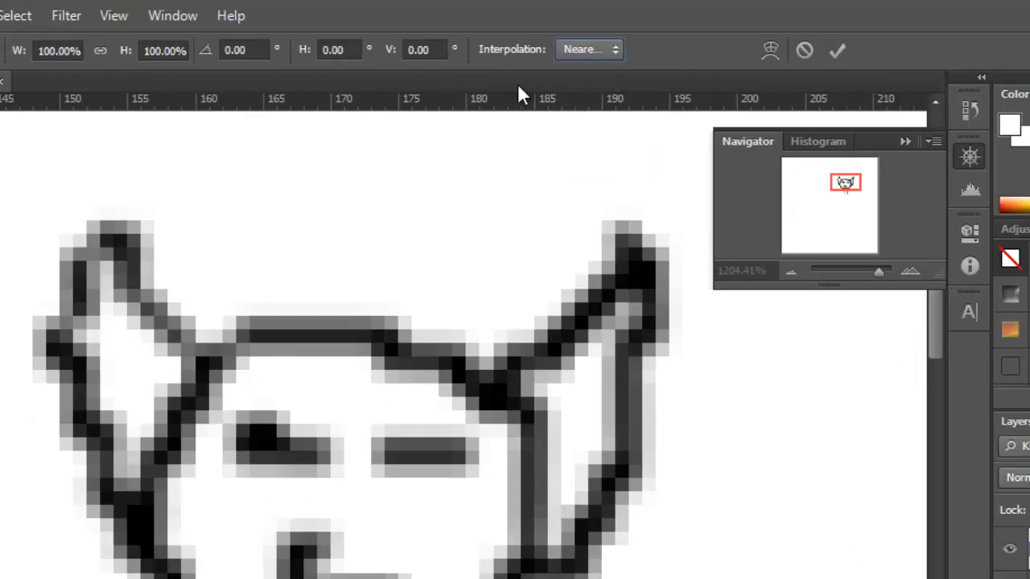
click(580, 50)
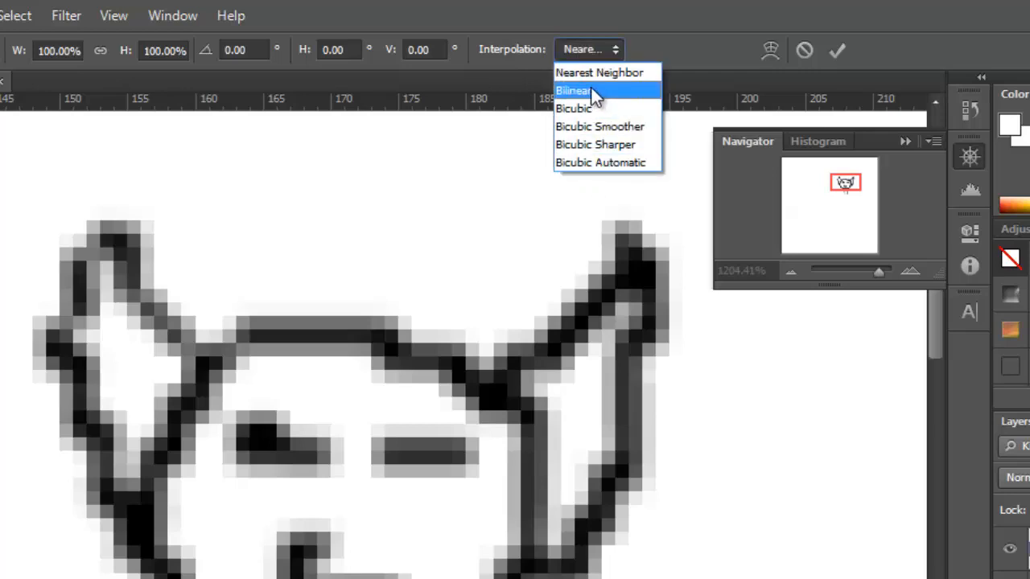
click(595, 75)
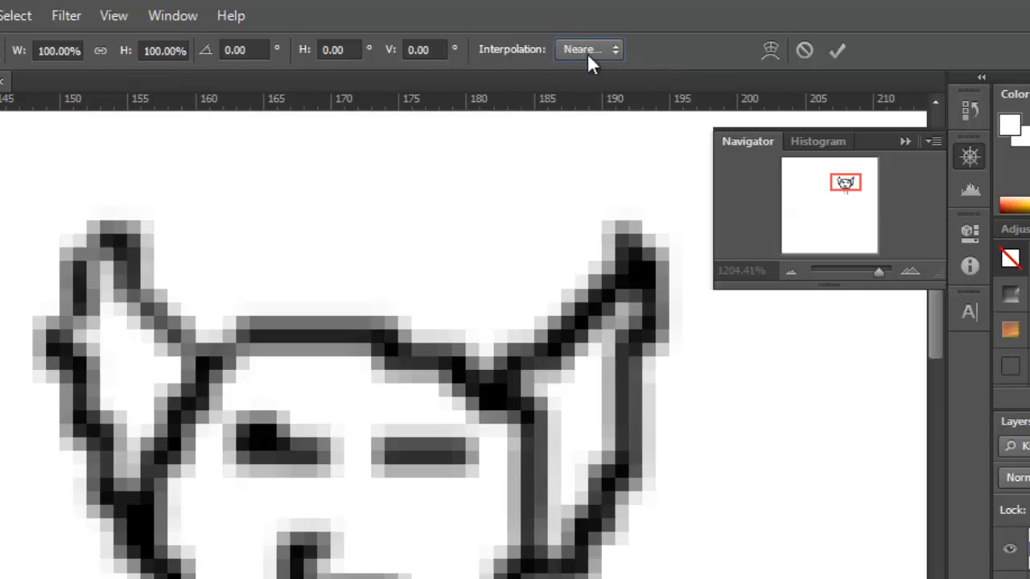
Cancel the pending transform of the blurred figure and undo its last enlargement.
click(595, 49)
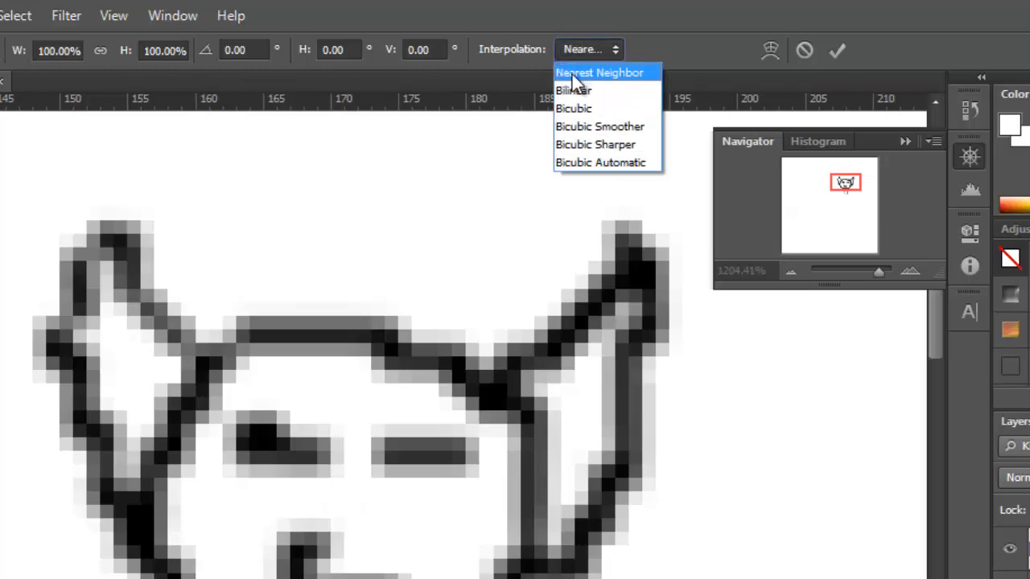
click(581, 72)
scroll(527, 150, down, 1)
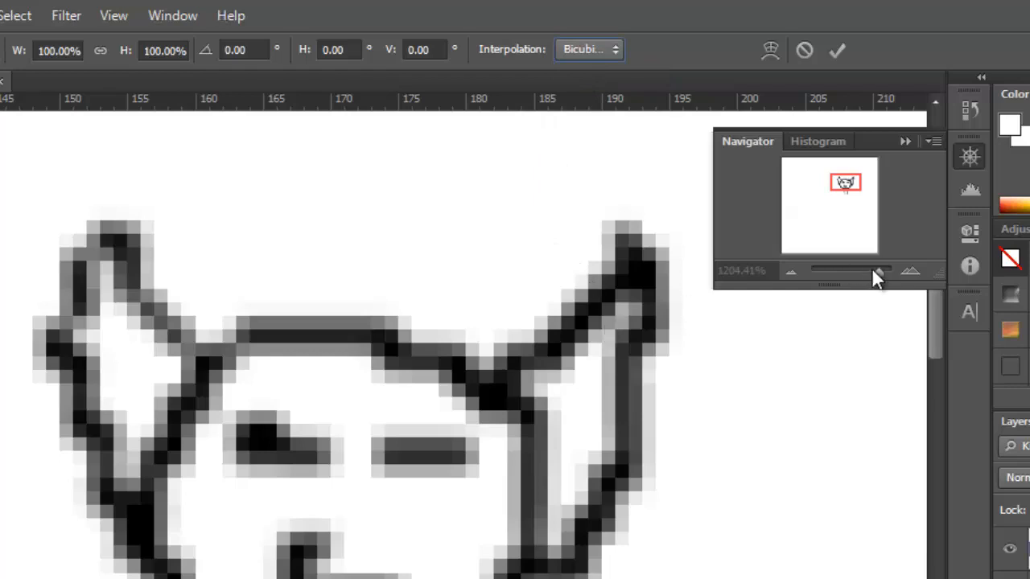
drag(876, 276, 854, 299)
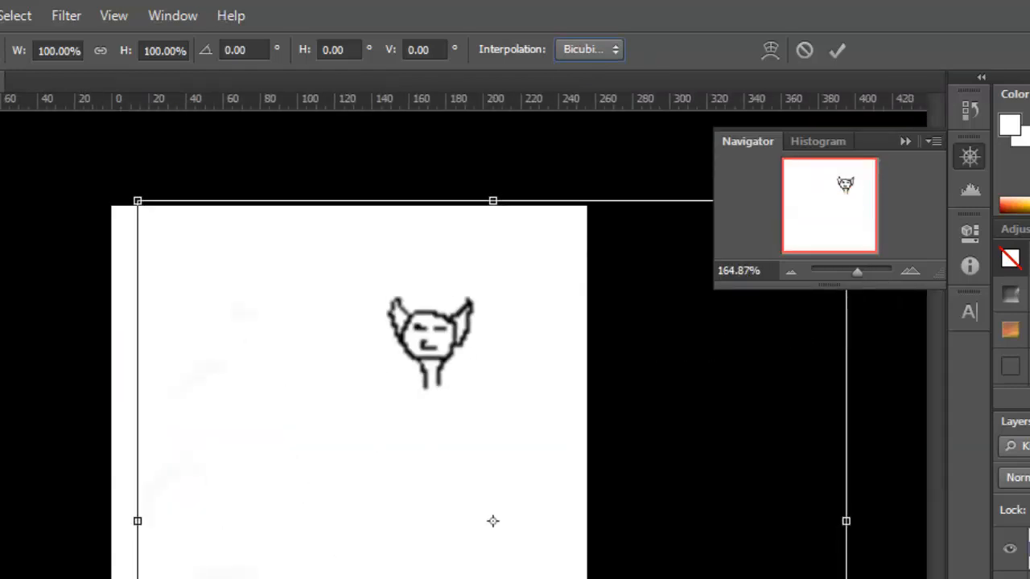
key(Escape)
key(ctrl+z)
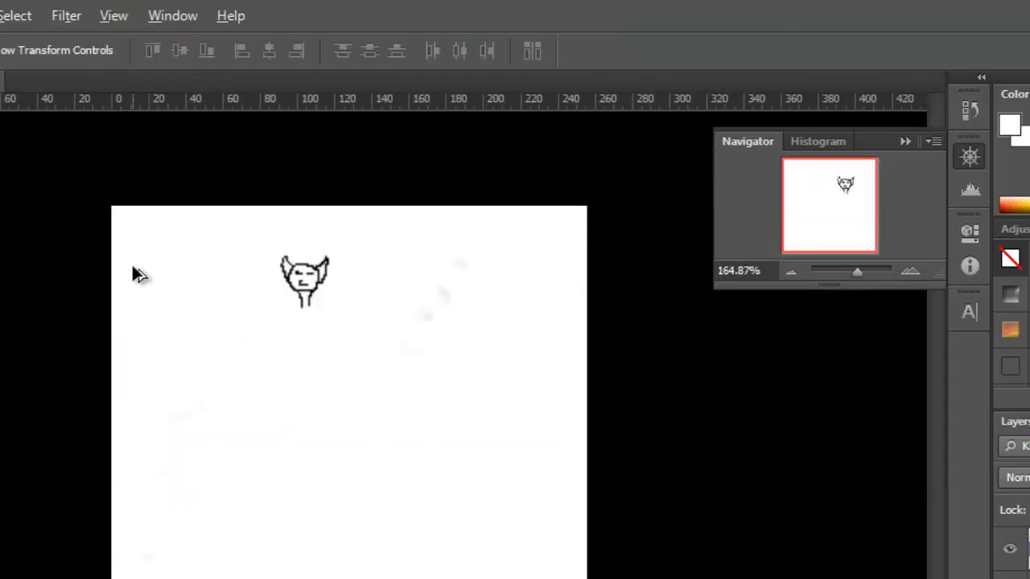
Rotate the original sharp figure's layer about 58.67° clockwise with Free Transform, using Nearest Neighbor interpolation.
scroll(265, 273, up, 8)
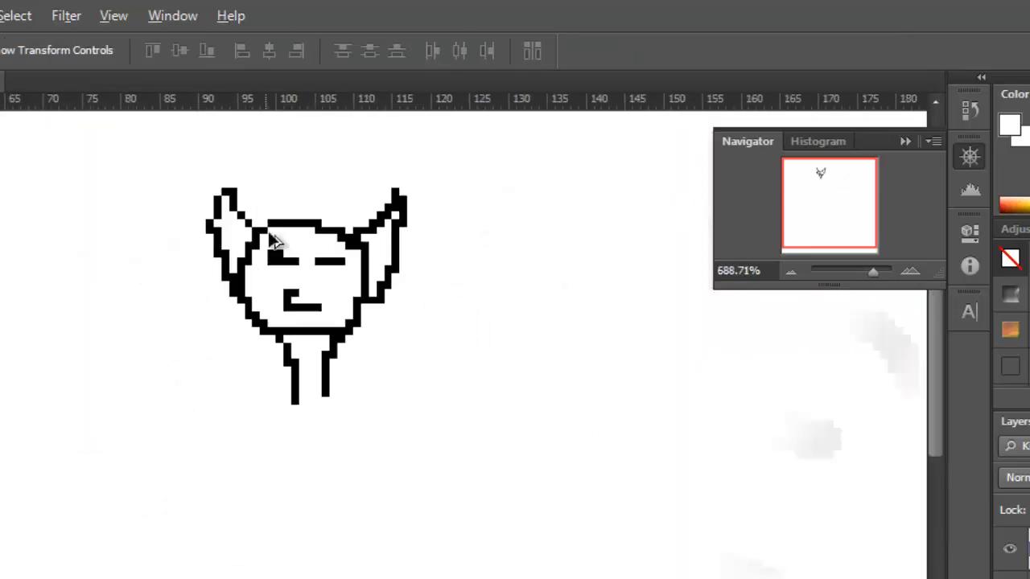
key(ctrl+t)
scroll(336, 258, down, 5)
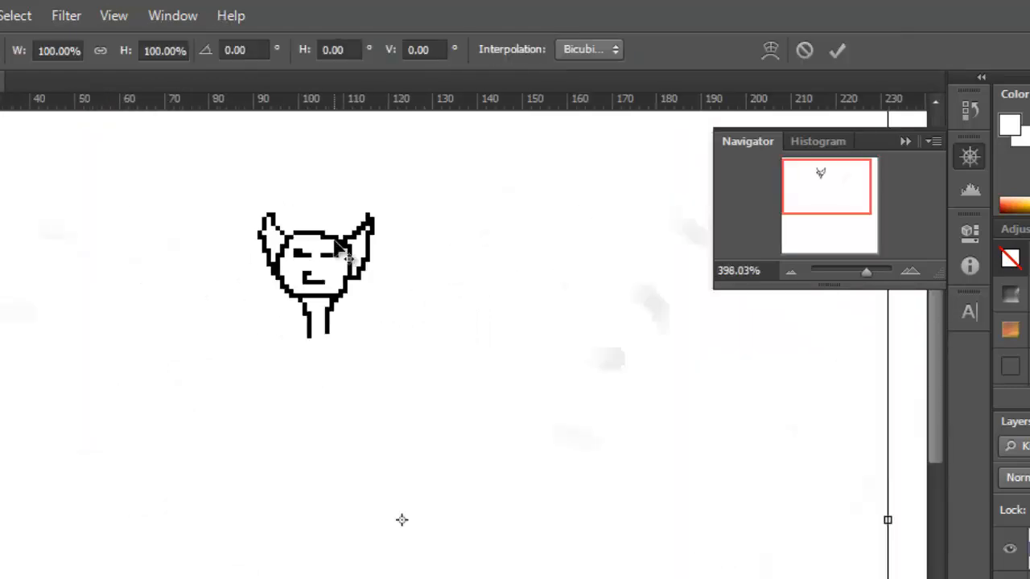
click(610, 50)
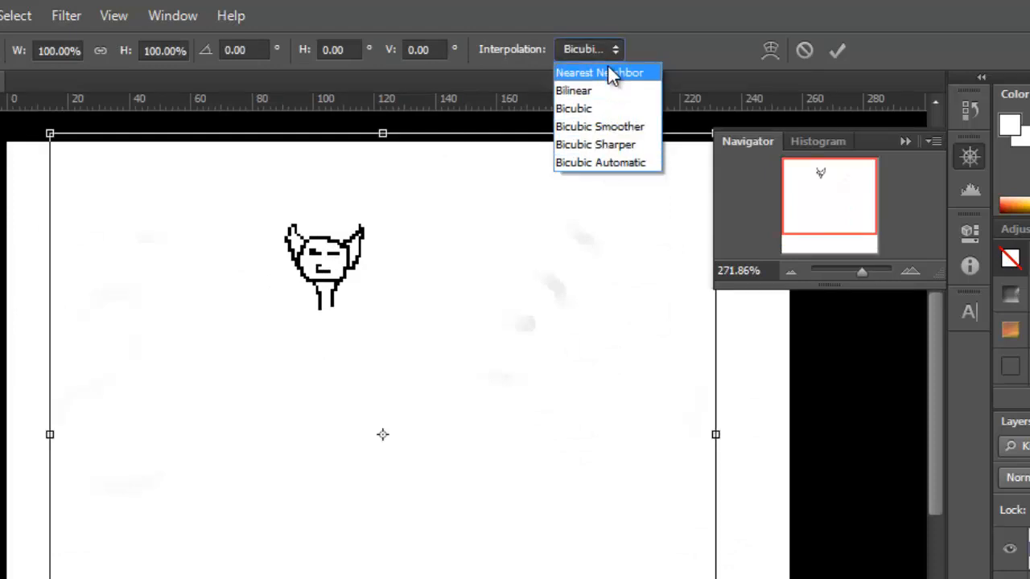
click(609, 73)
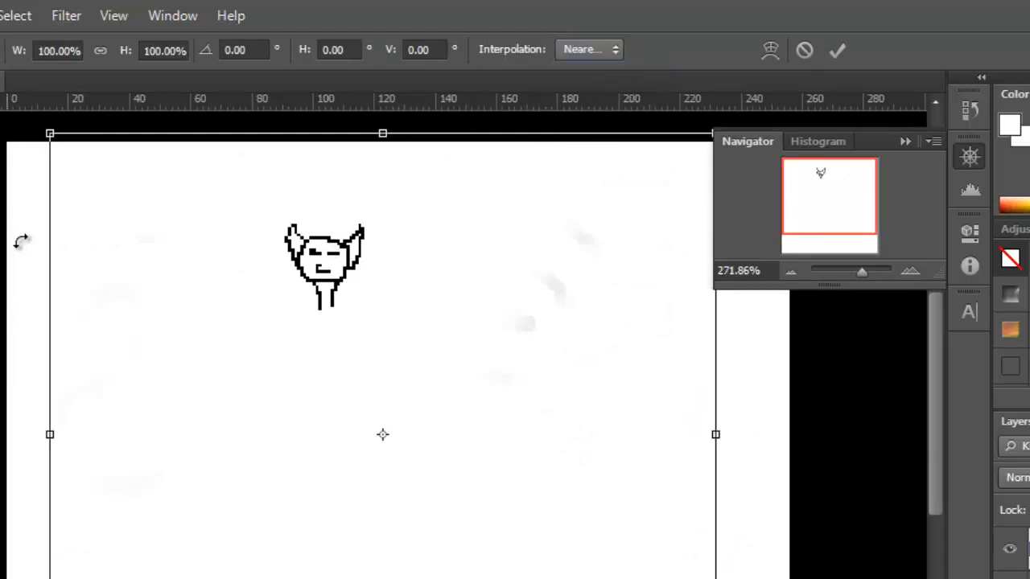
drag(18, 239, 418, 109)
scroll(635, 181, up, 5)
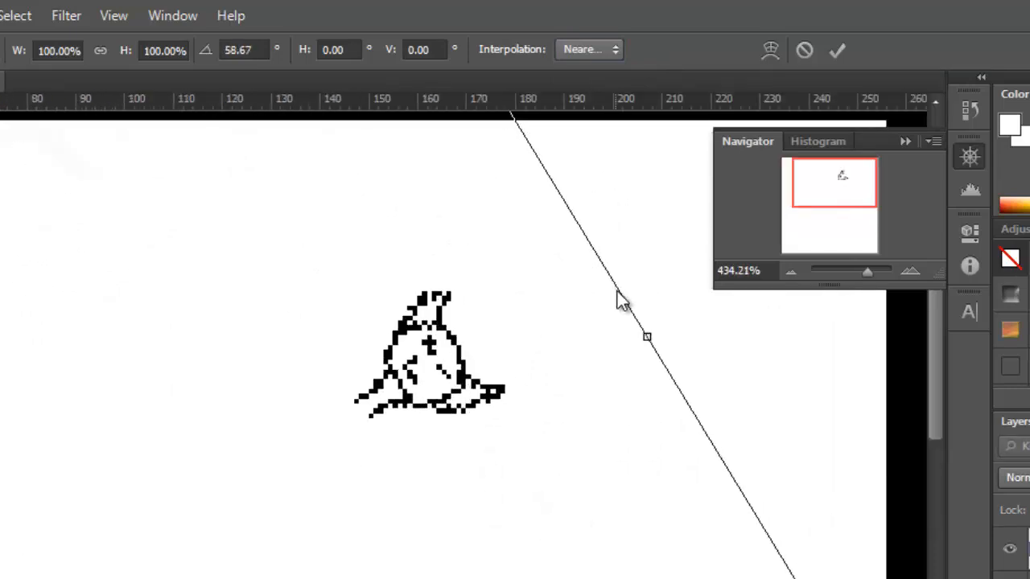
key(Return)
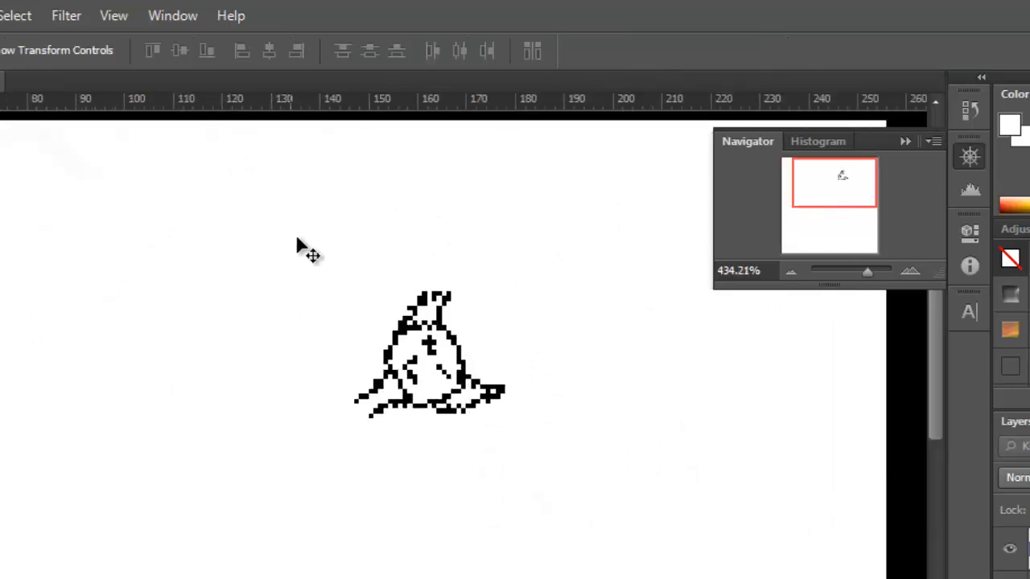
Switch from the Move tool to the Pencil tool for drawing near the rotated figure.
scroll(386, 265, down, 2)
drag(867, 275, 862, 276)
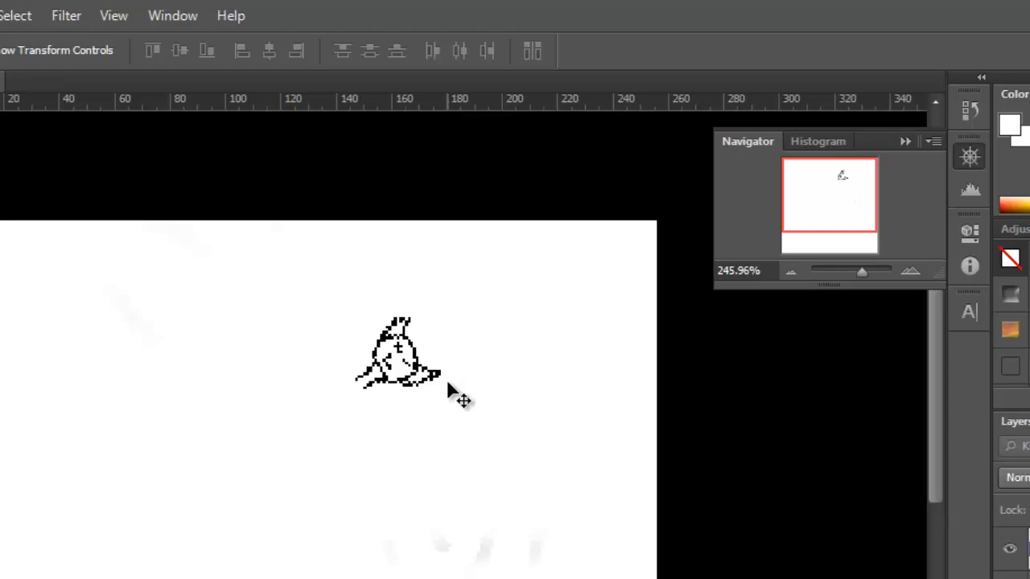
key(b)
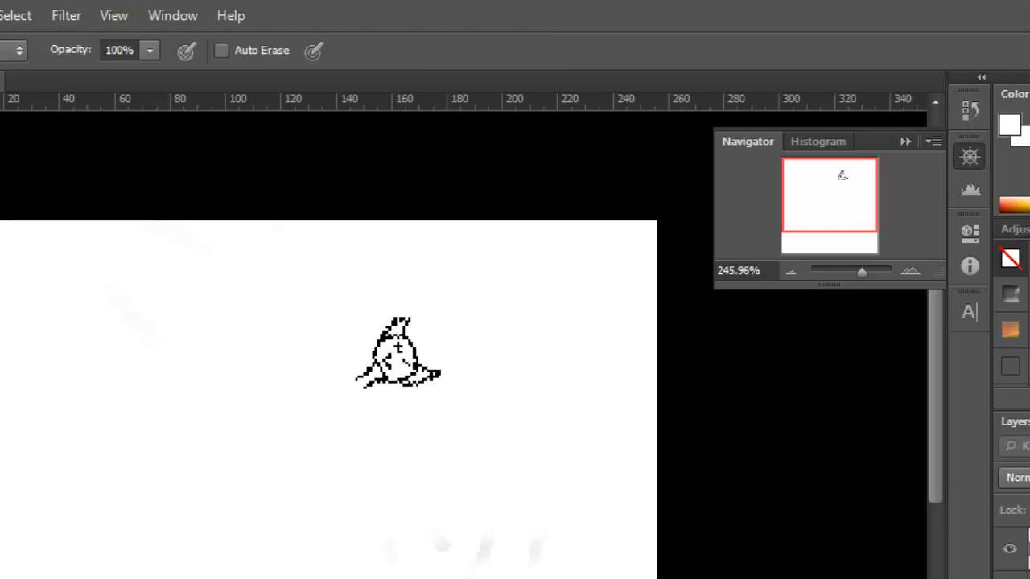